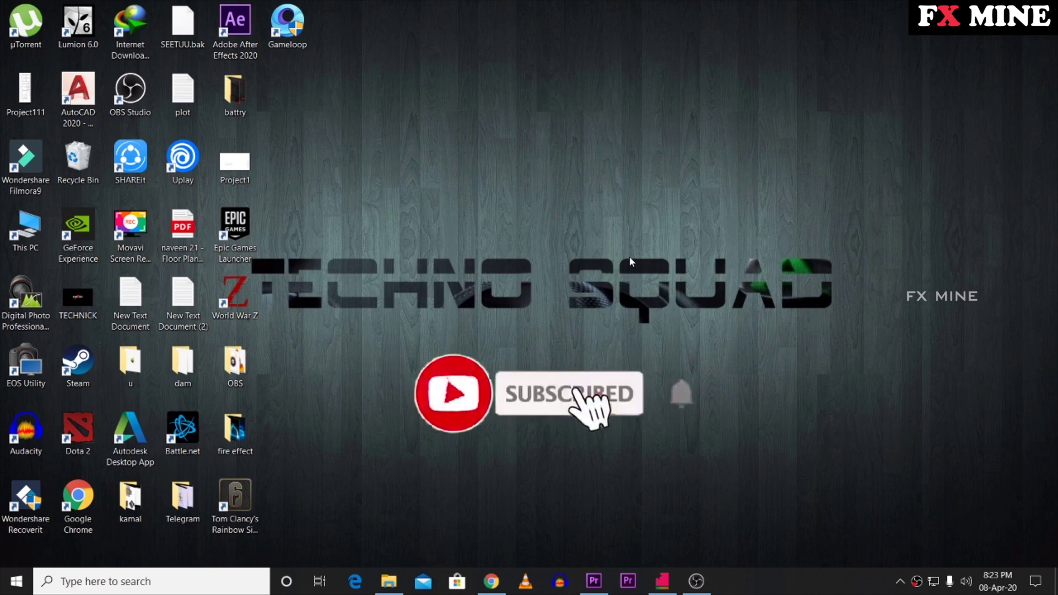
Go back to the Google results, open the first freedownloadmanager NHM Converter download page, then return to NHM Converter
click(593, 580)
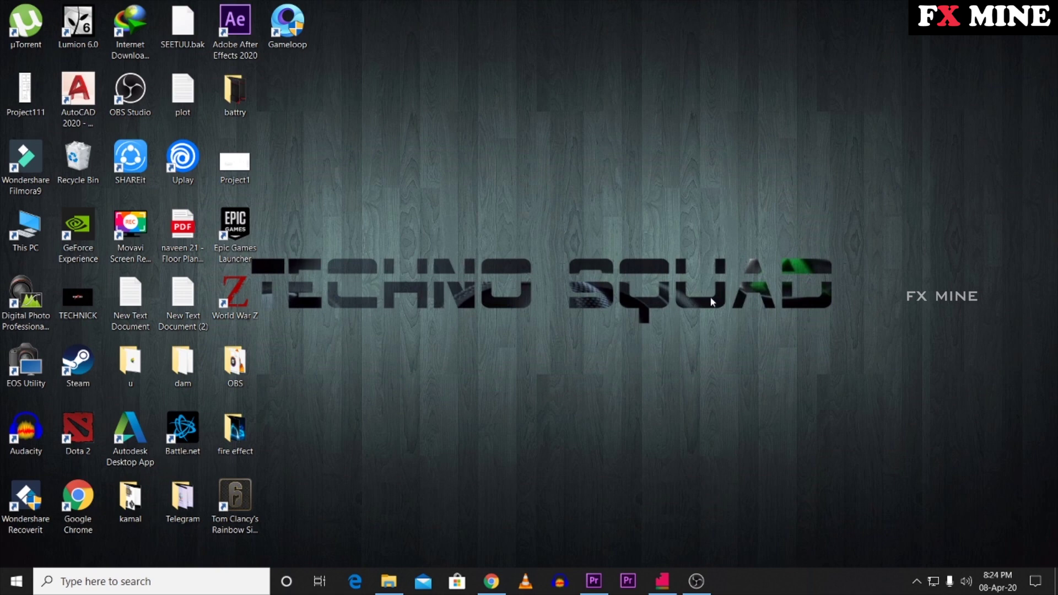
click(662, 580)
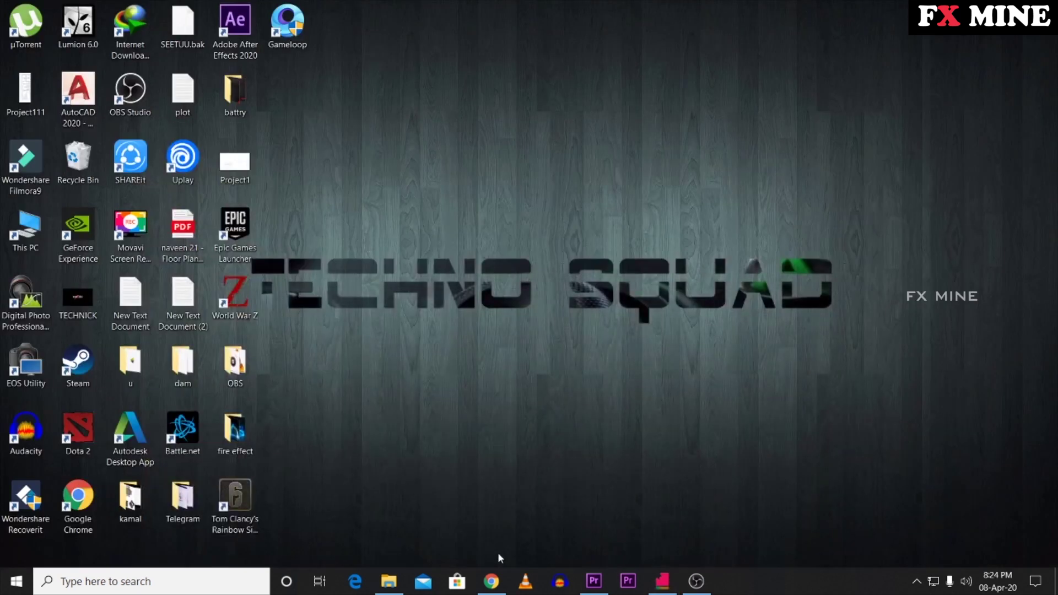
click(491, 581)
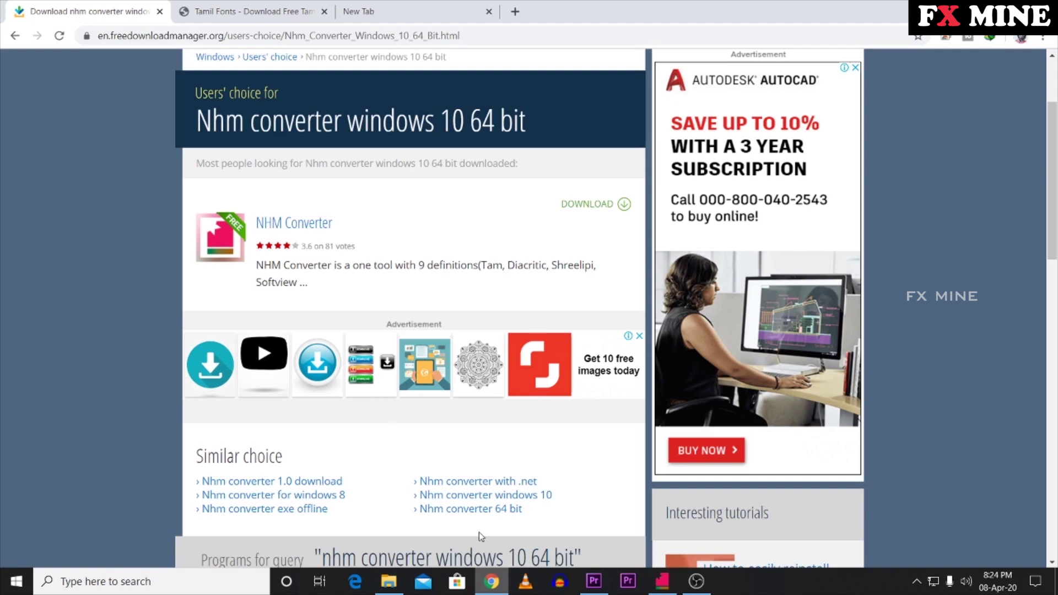
click(10, 39)
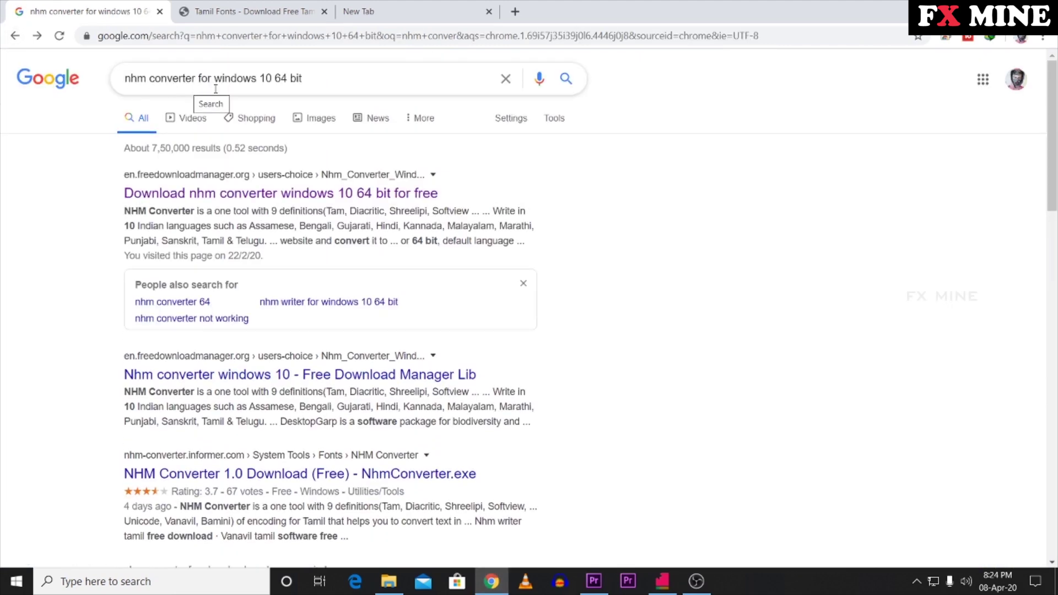
click(280, 193)
scroll(342, 288, down, 3)
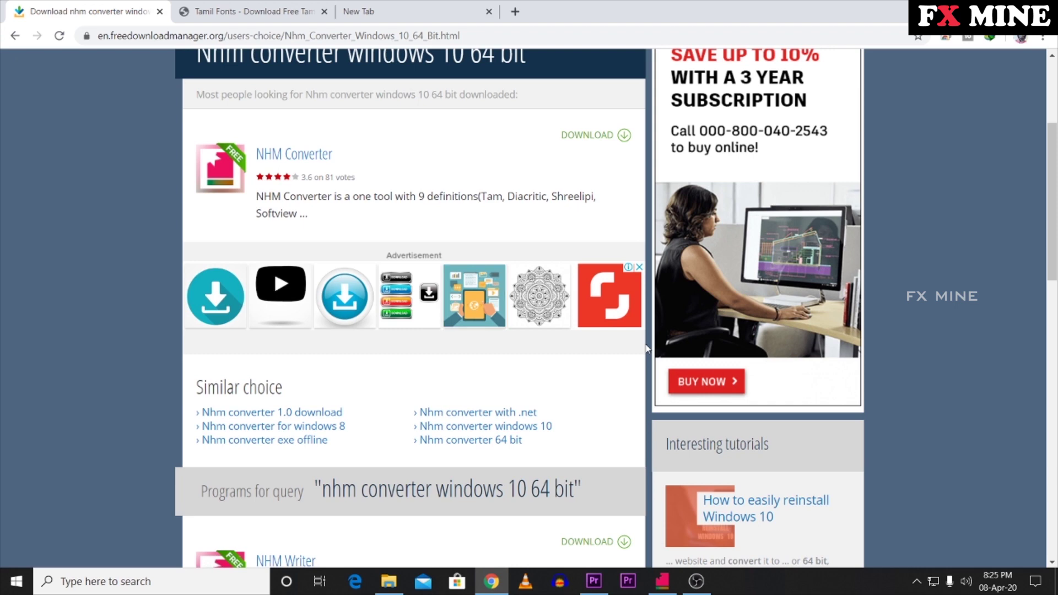
click(657, 580)
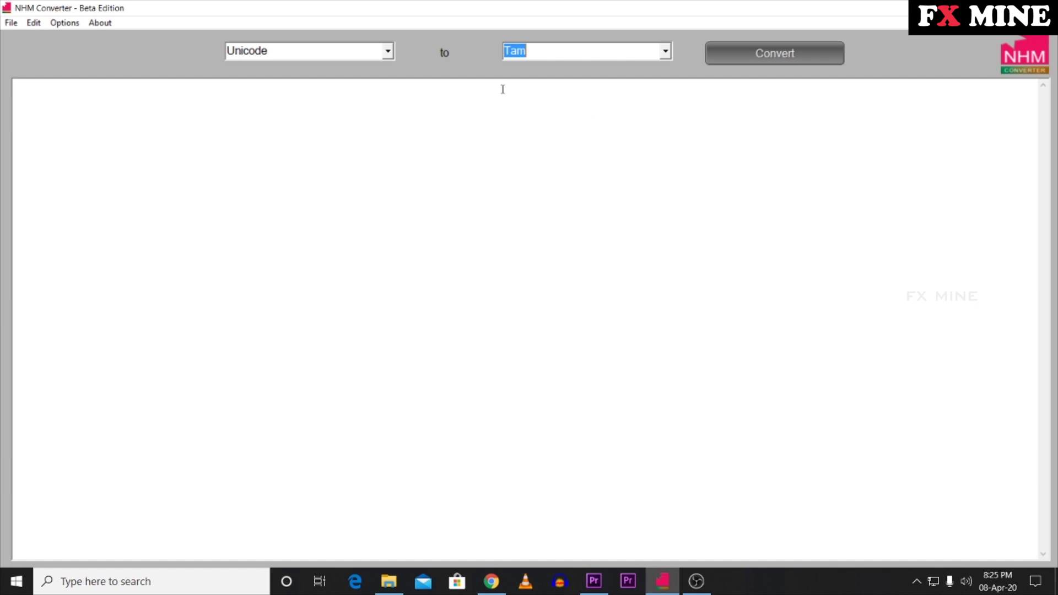
Check NHM Converter's target encoding list and leave it set to Tam
click(666, 52)
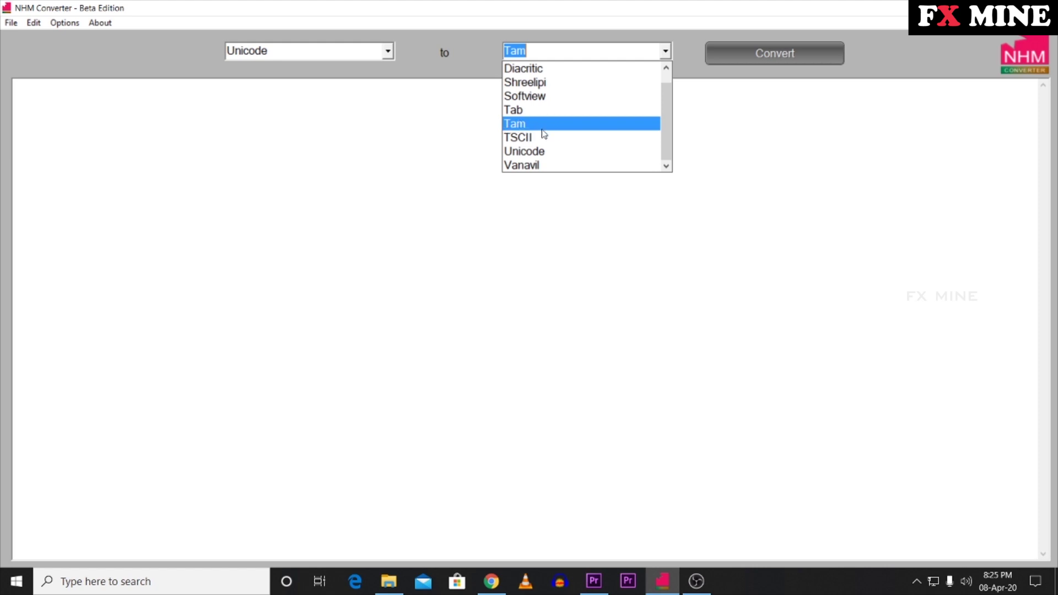
click(665, 273)
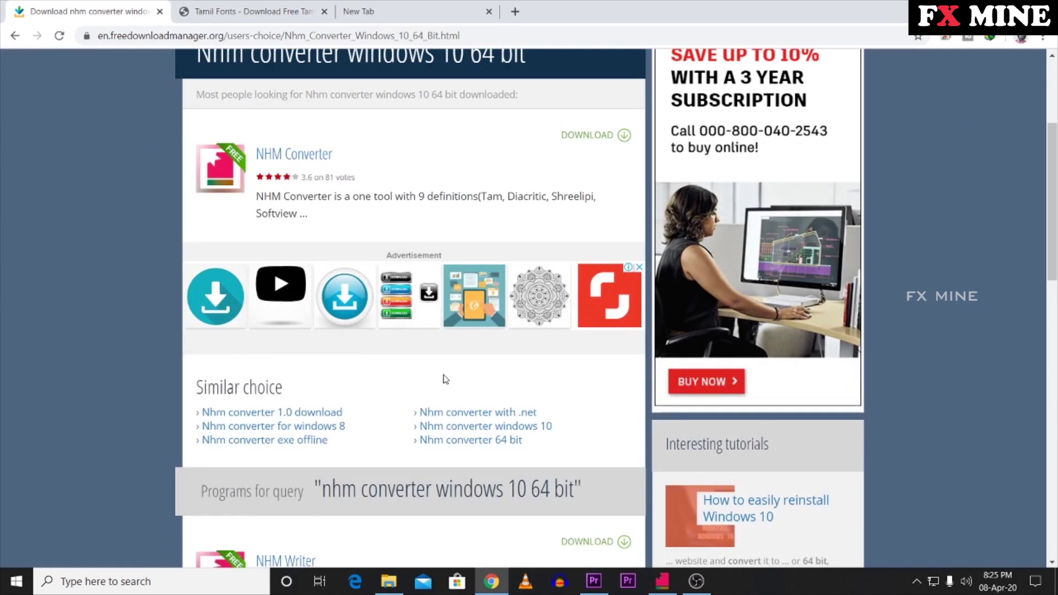
Browse the TAM font previews such as Tam-Heena and Tam_Shakti on tamilfonts.org
click(252, 11)
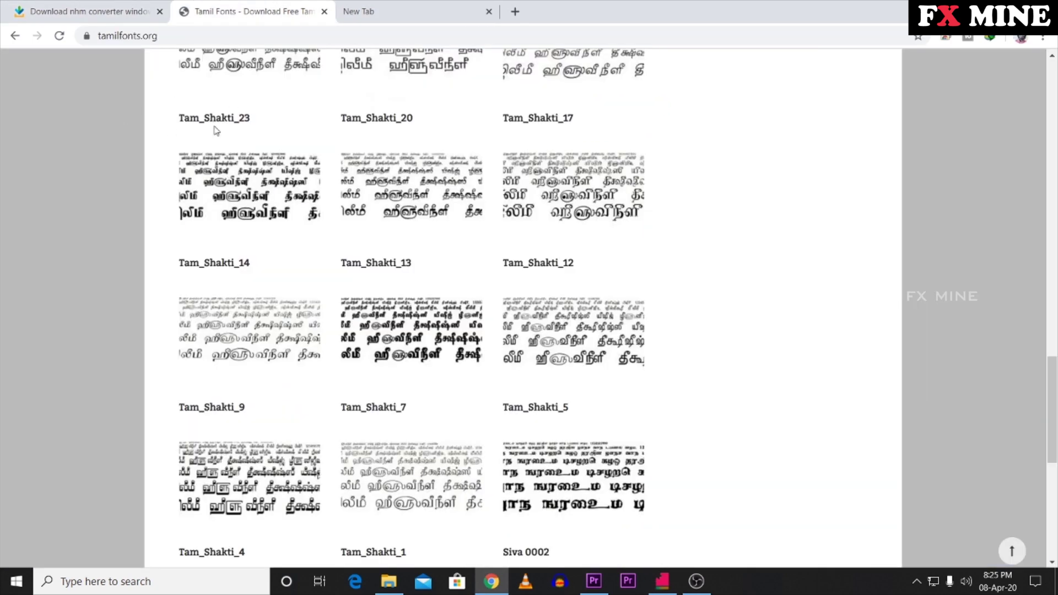
scroll(179, 132, up, 15)
scroll(182, 146, down, 6)
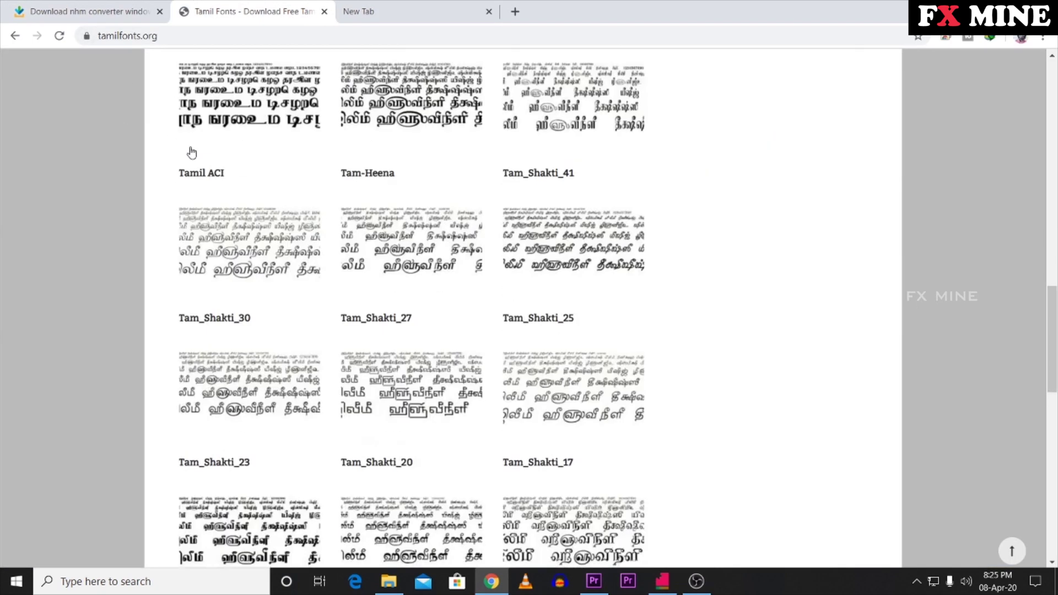
scroll(189, 154, up, 12)
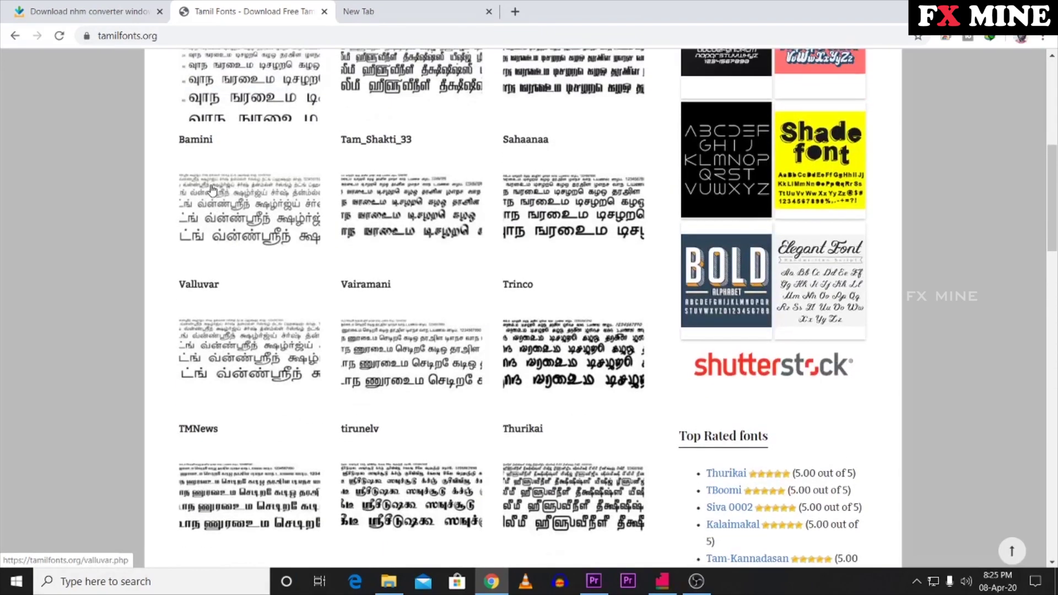
scroll(212, 189, up, 3)
scroll(347, 188, down, 5)
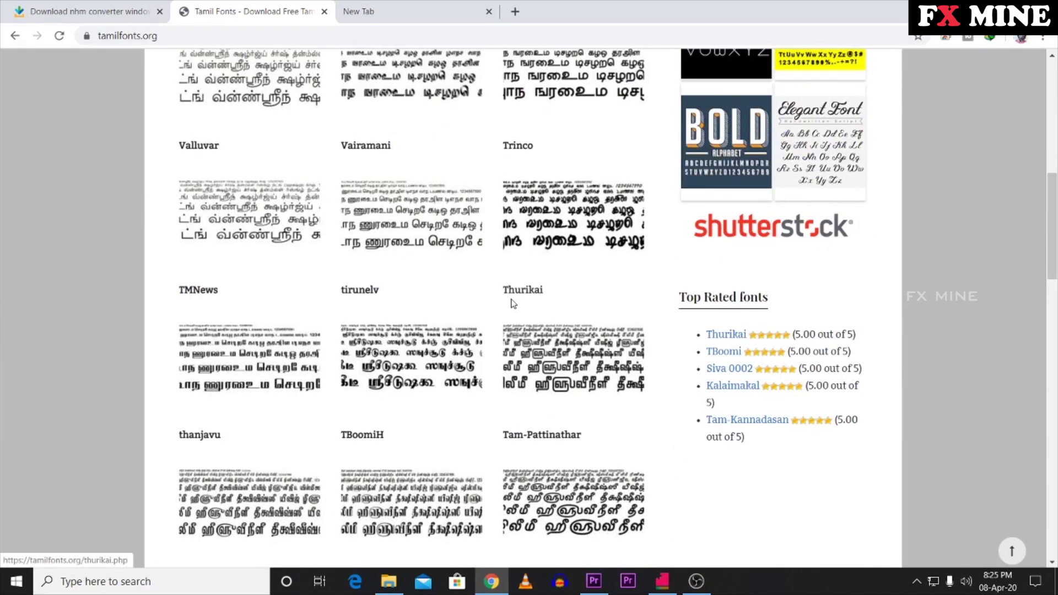
scroll(512, 303, down, 2)
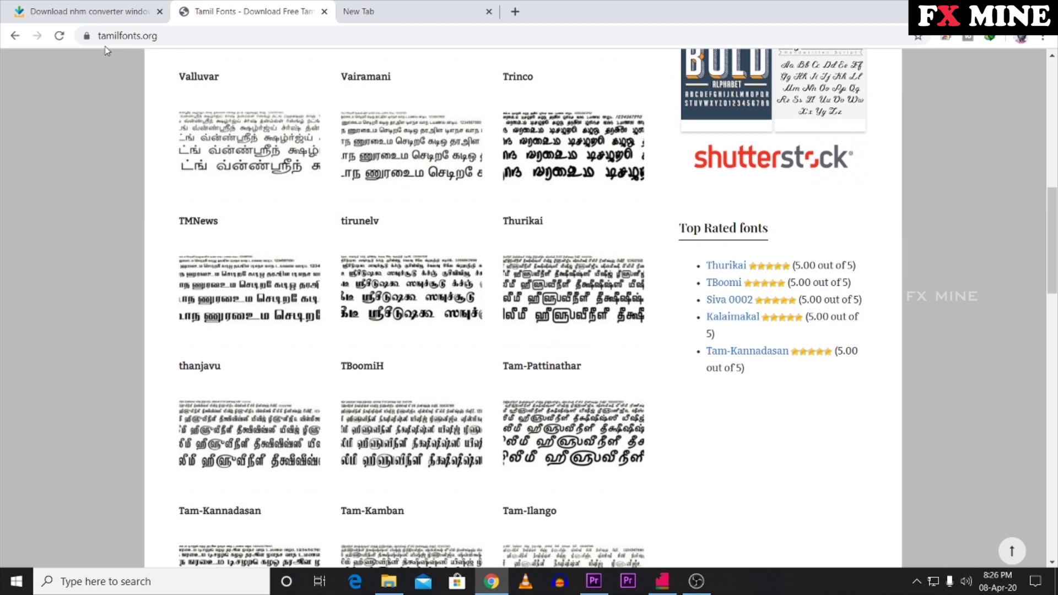
scroll(307, 113, down, 2)
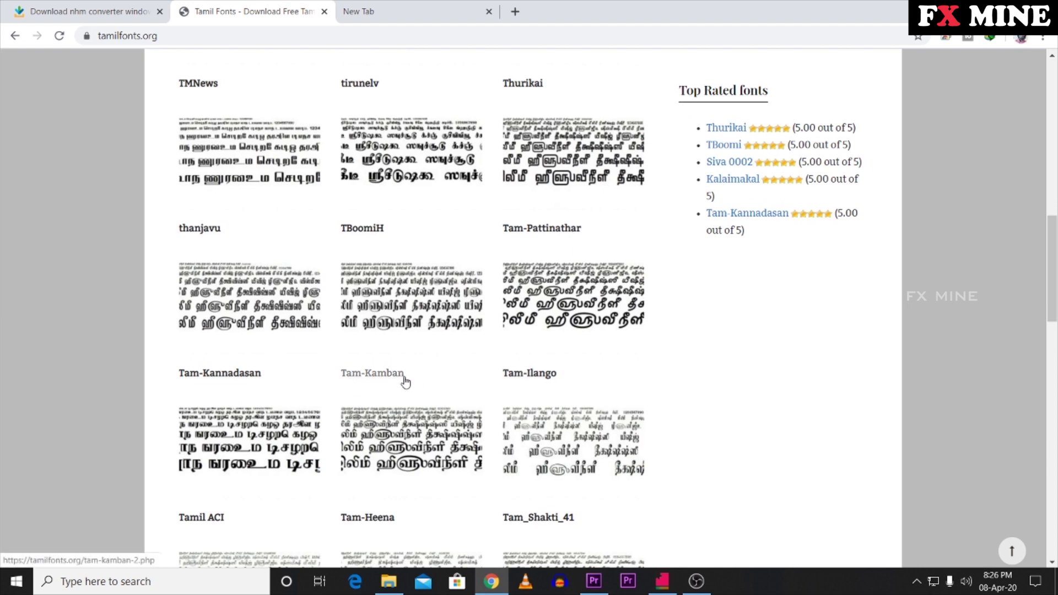
scroll(527, 368, down, 3)
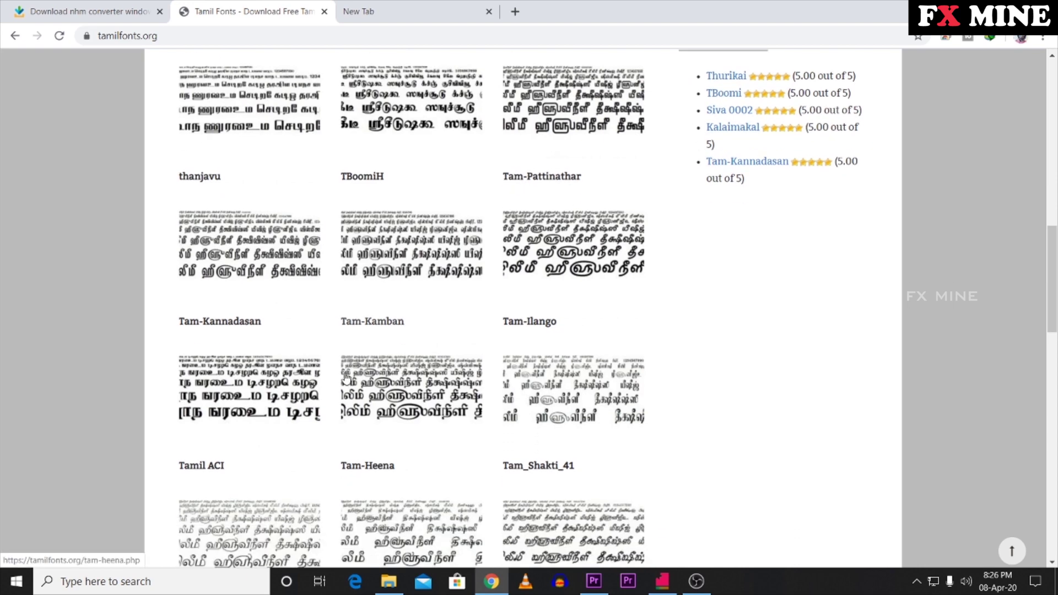
scroll(437, 354, down, 4)
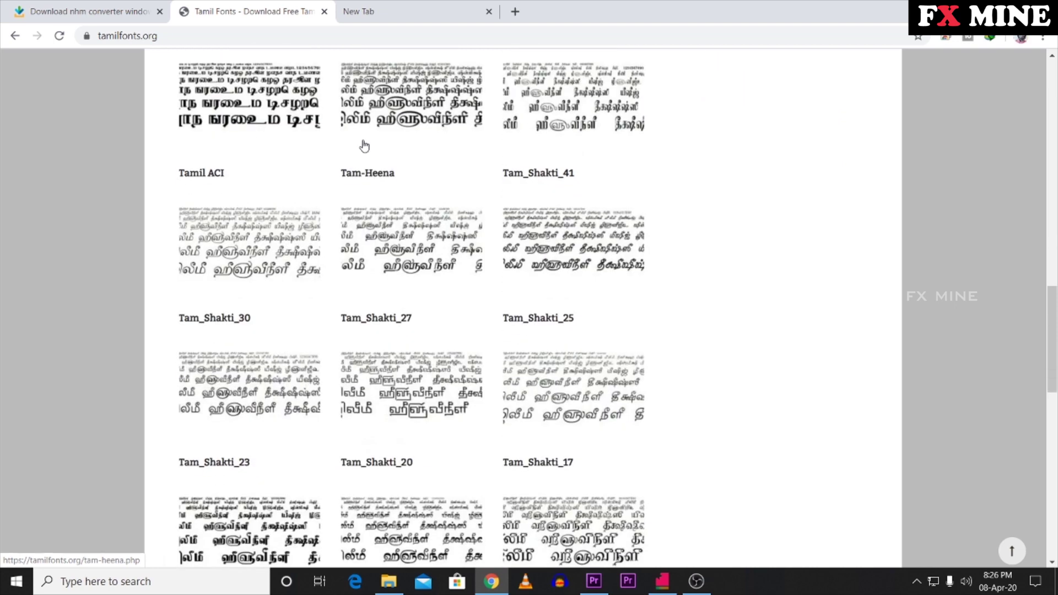
scroll(366, 144, up, 3)
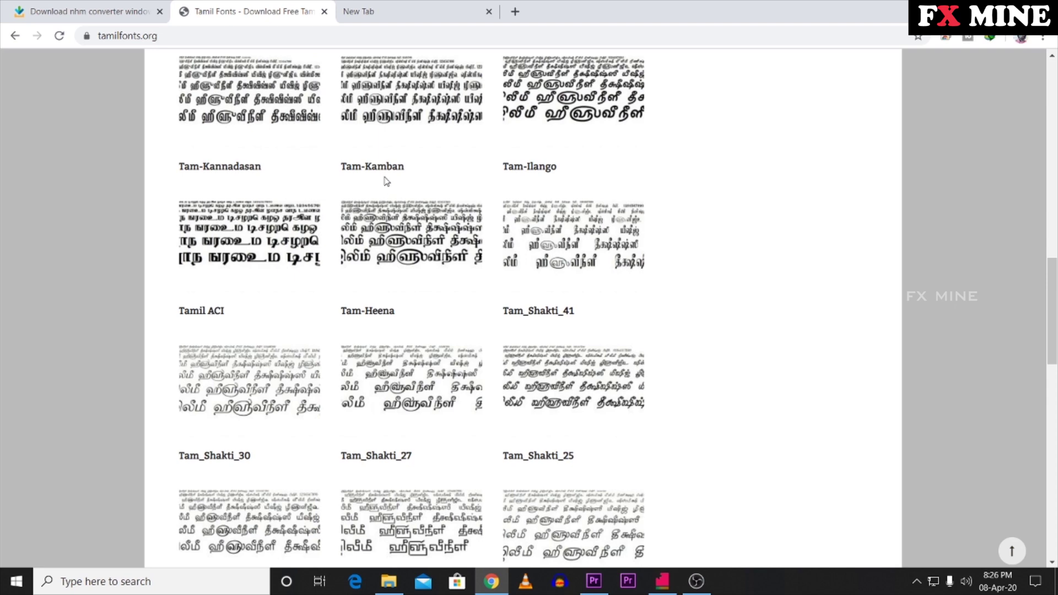
Review NHM Converter's available target encodings, then bring up the desktop context menu
key(alt+Tab)
click(666, 51)
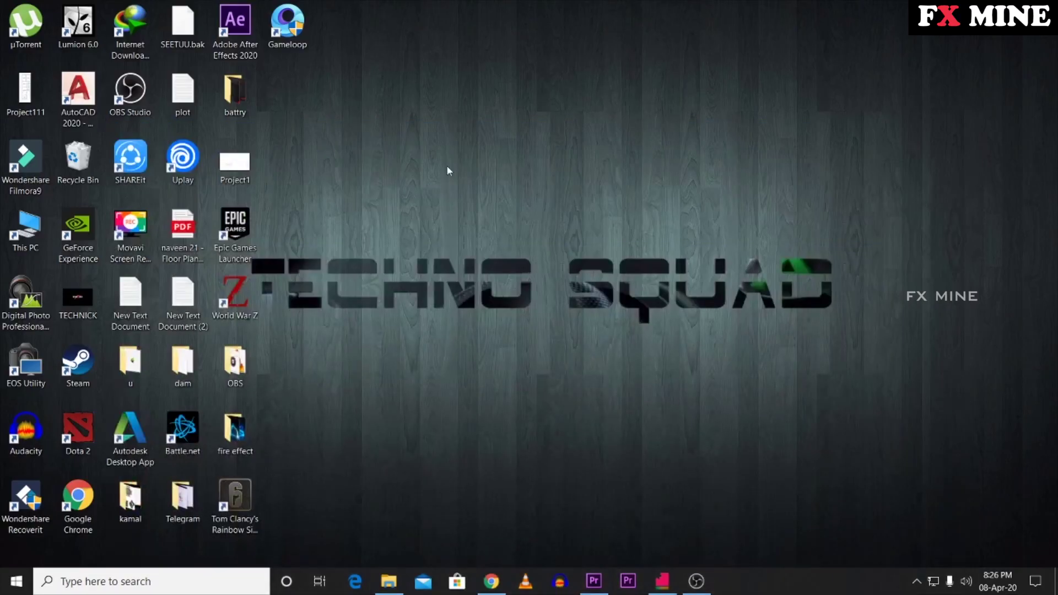
right_click(446, 167)
Refresh the desktop twice
click(484, 207)
right_click(483, 207)
click(550, 255)
Close the Premiere Pro Titler and save the project with Ctrl+S
click(593, 581)
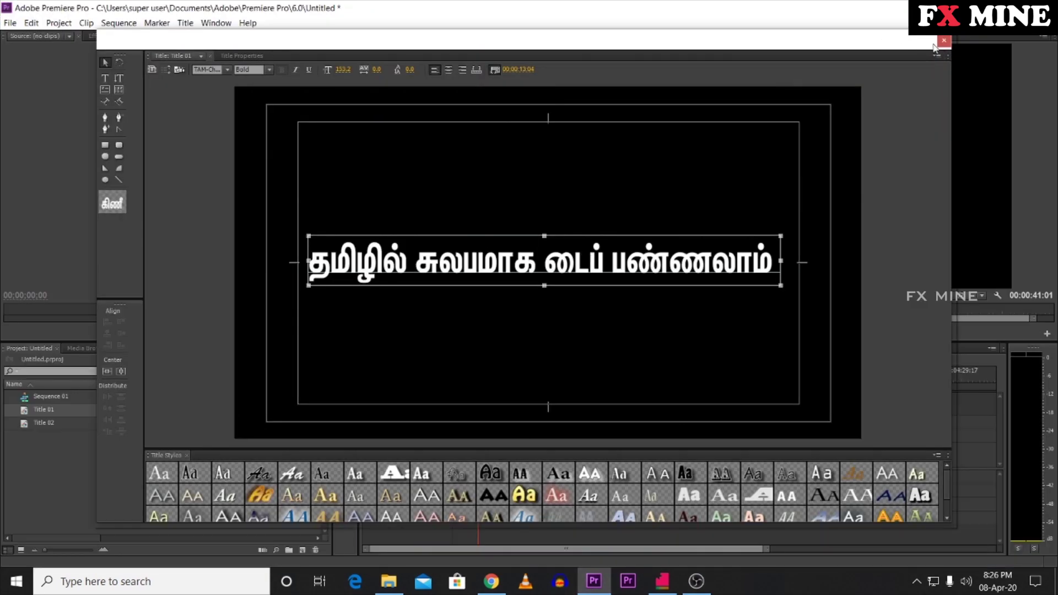
click(943, 40)
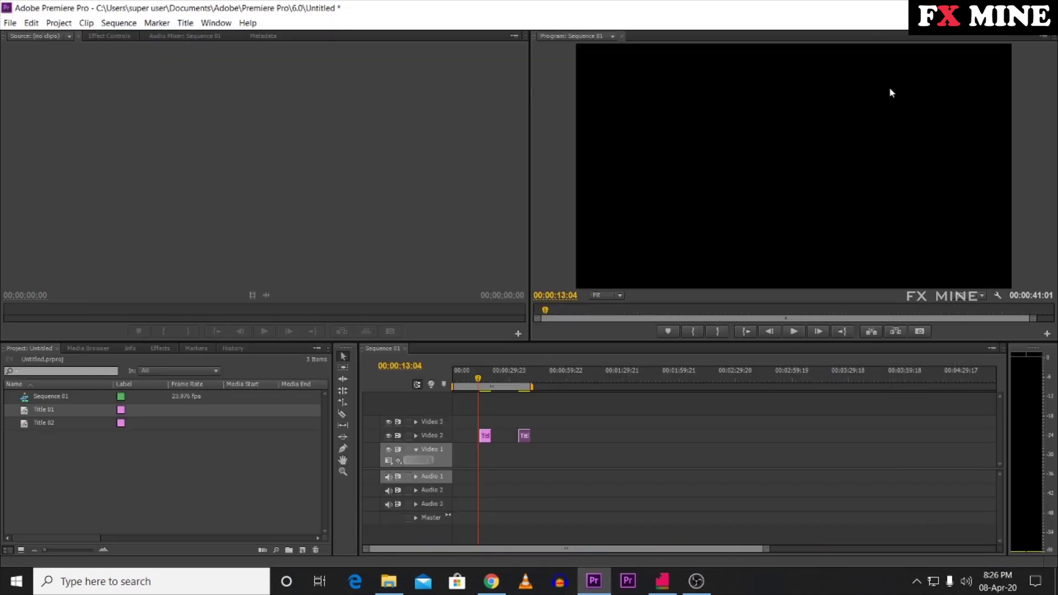
key(ctrl+s)
Show the desktop and refresh it twice more
key(super+d)
right_click(519, 176)
click(561, 219)
right_click(561, 220)
click(588, 260)
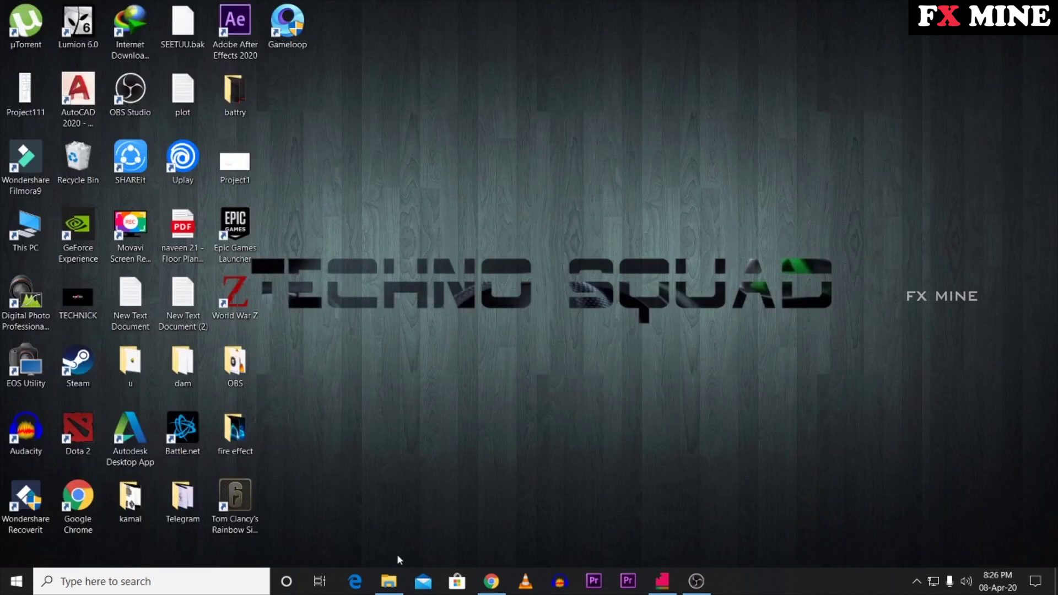
Install TAM-Abhirami Bold (TAMAB0BT) from the TTF-TAM folder, replacing the existing copy, and close the preview
click(389, 581)
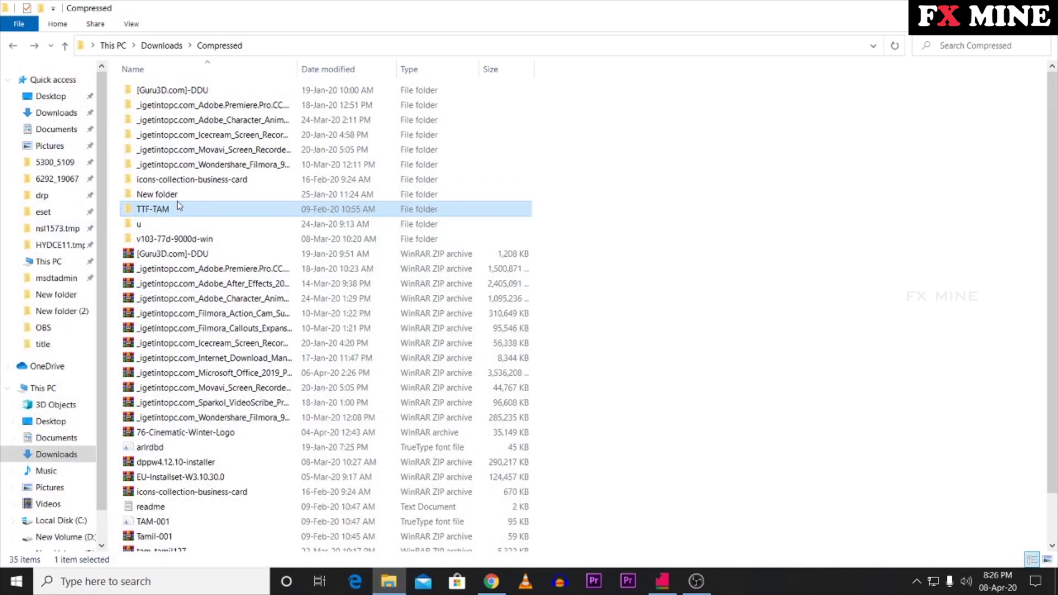
double_click(150, 210)
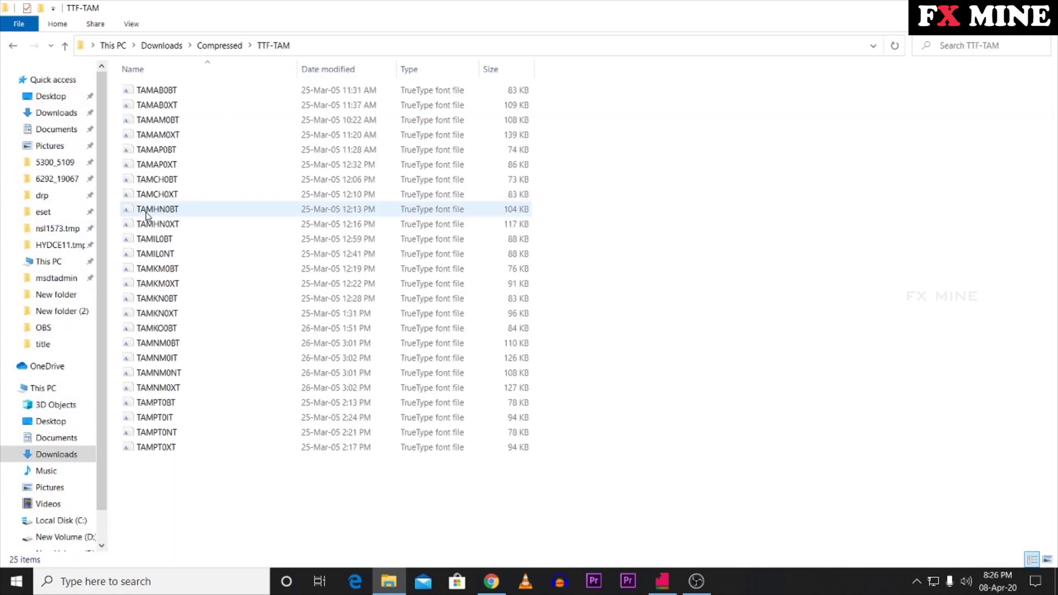
double_click(187, 90)
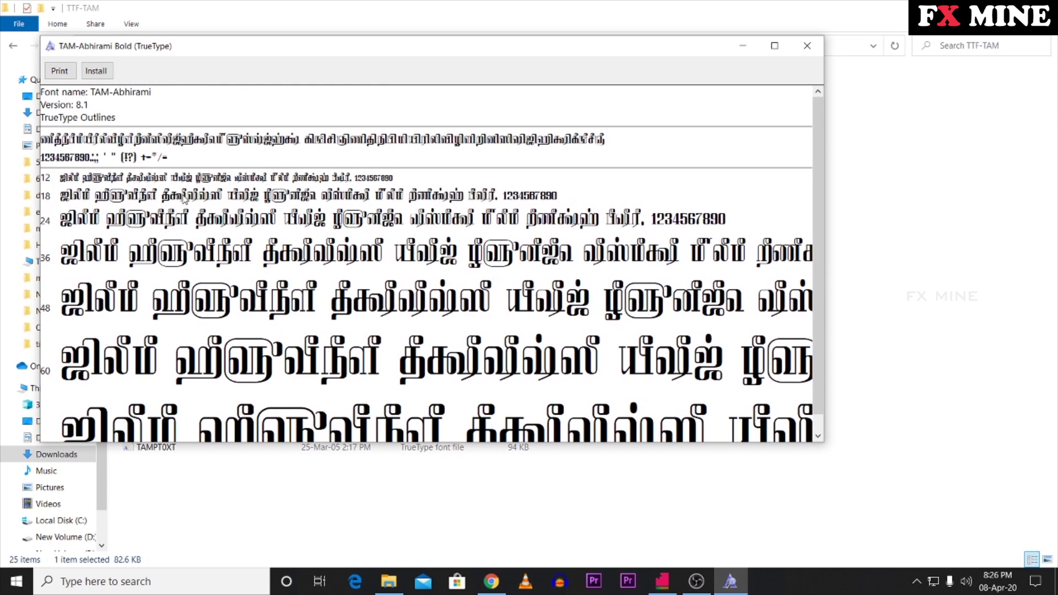
drag(230, 54, 414, 83)
click(265, 104)
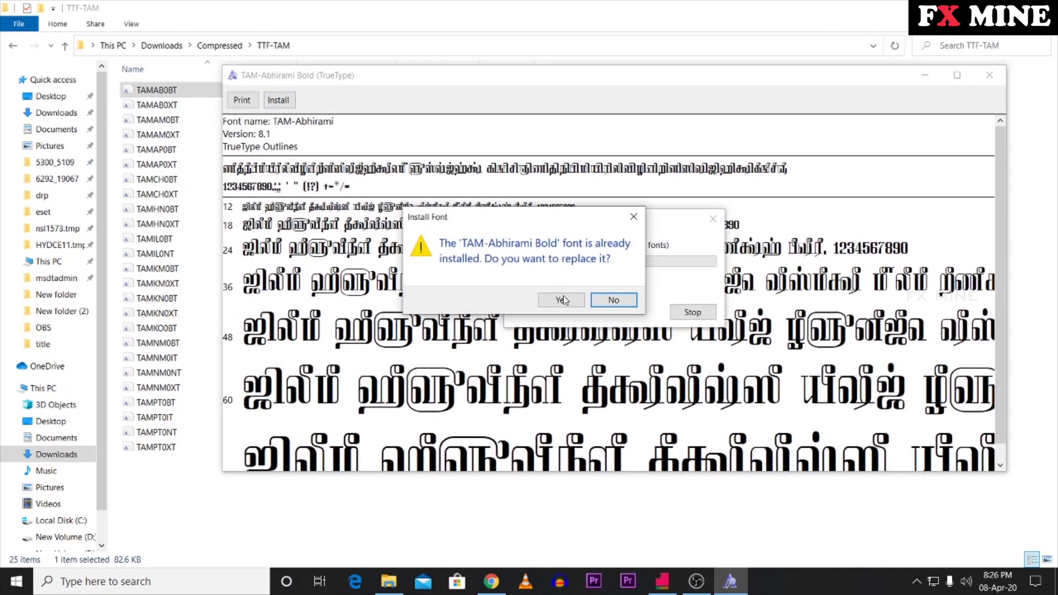
click(562, 299)
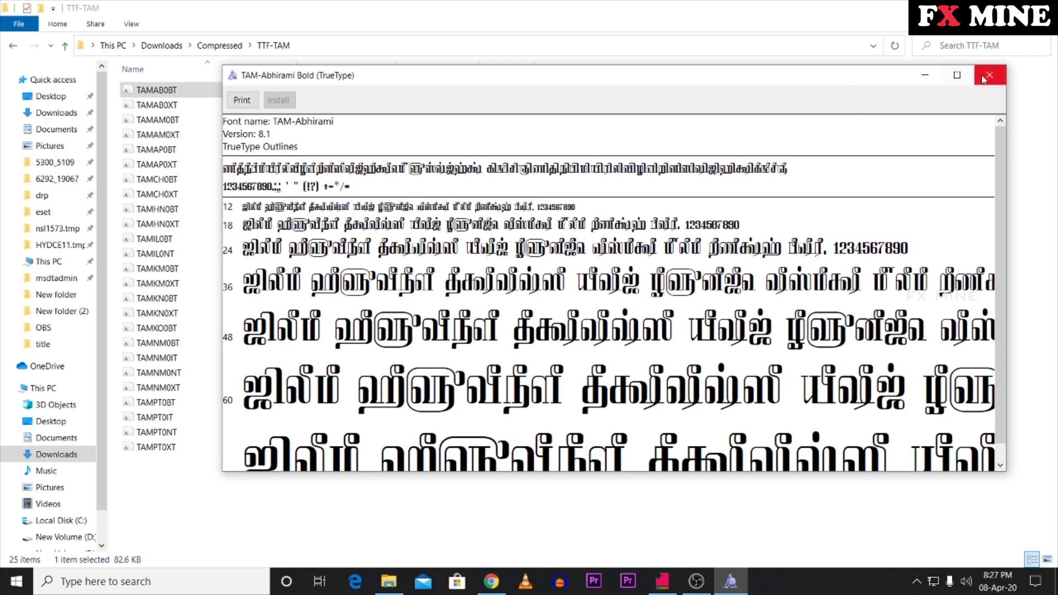
click(989, 75)
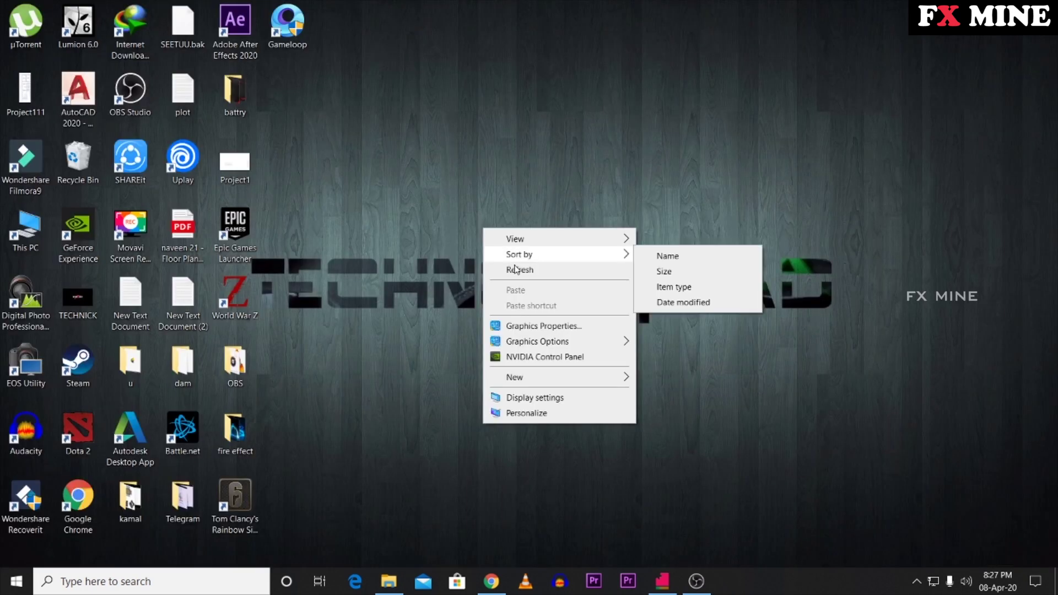
click(515, 272)
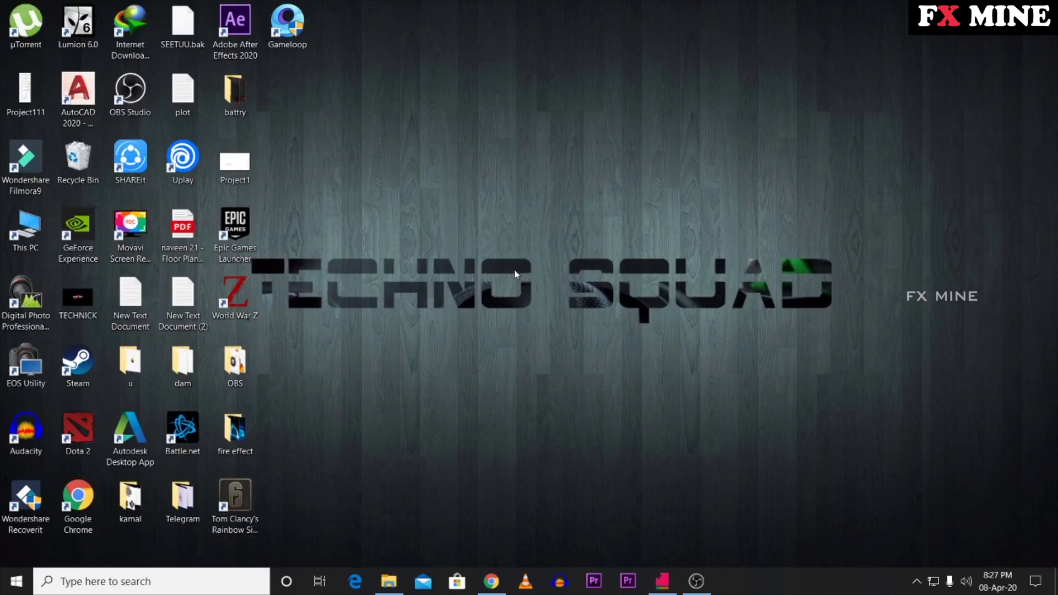
Refresh the desktop so the new font registers, then launch Premiere Pro
right_click(500, 219)
click(523, 256)
key(super)
click(258, 371)
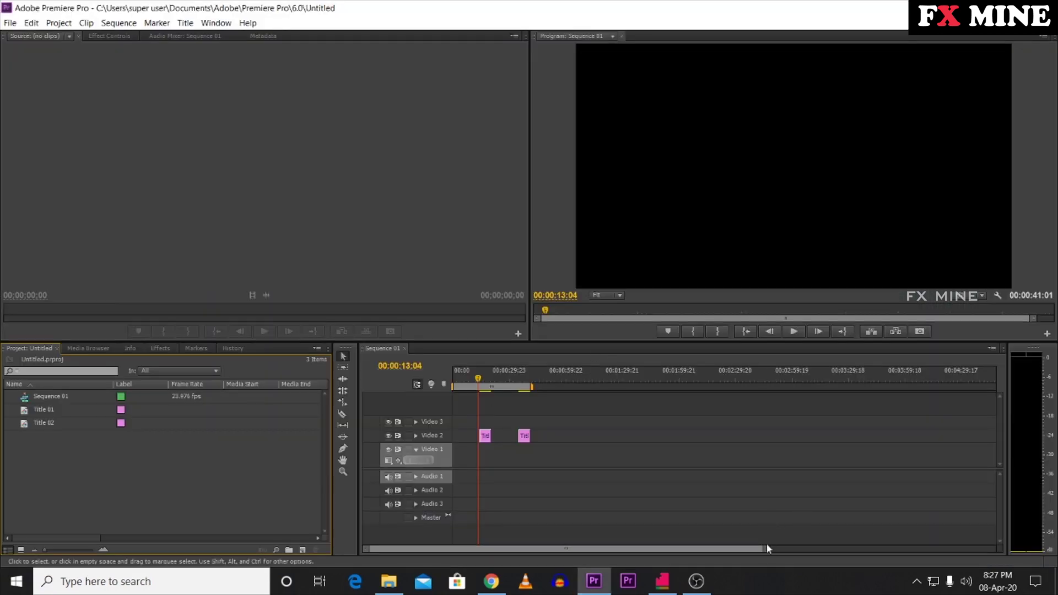
Add a new title, Title 03, via New Item > Title and open its canvas in the Titler
drag(766, 548, 706, 548)
right_click(41, 477)
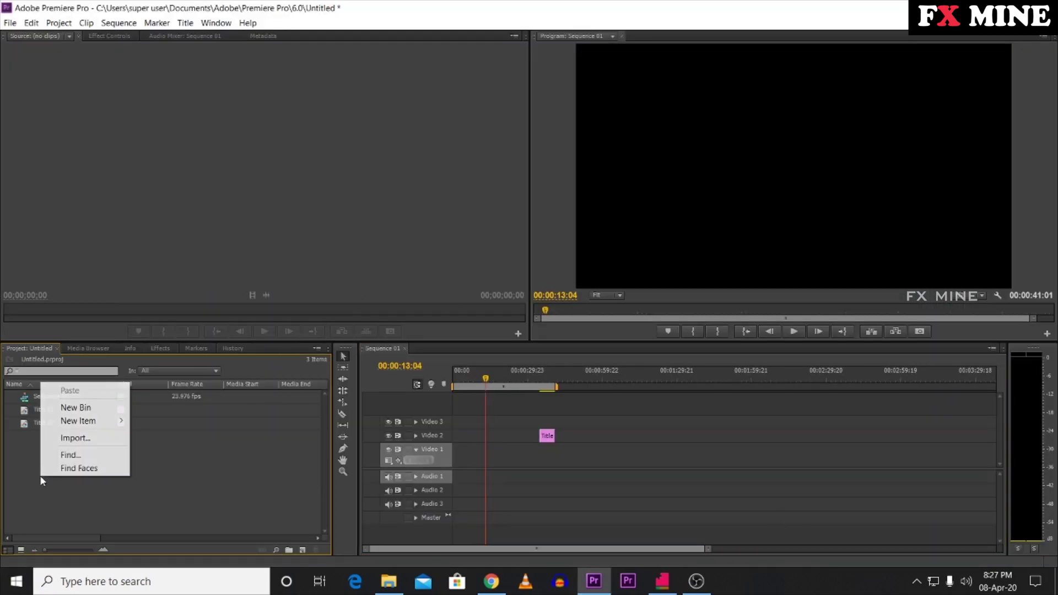
right_click(65, 491)
mouse_move(103, 438)
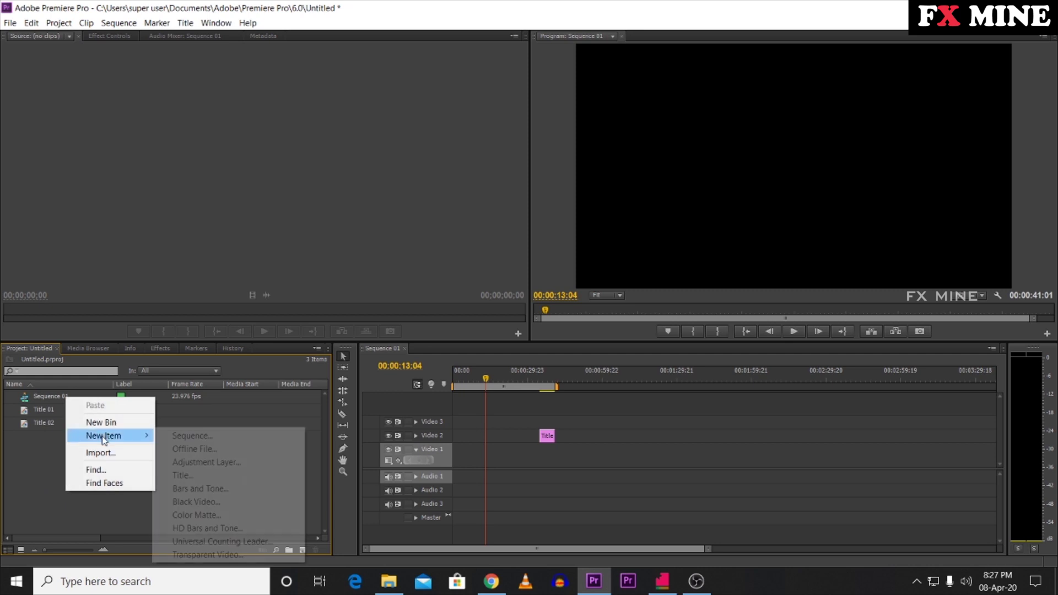
click(220, 475)
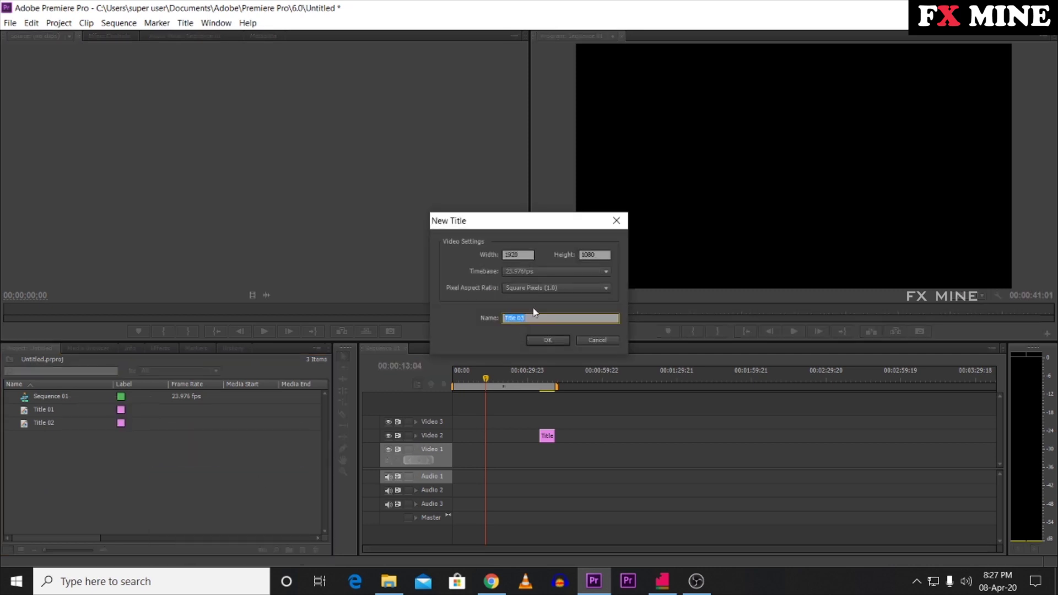
click(547, 340)
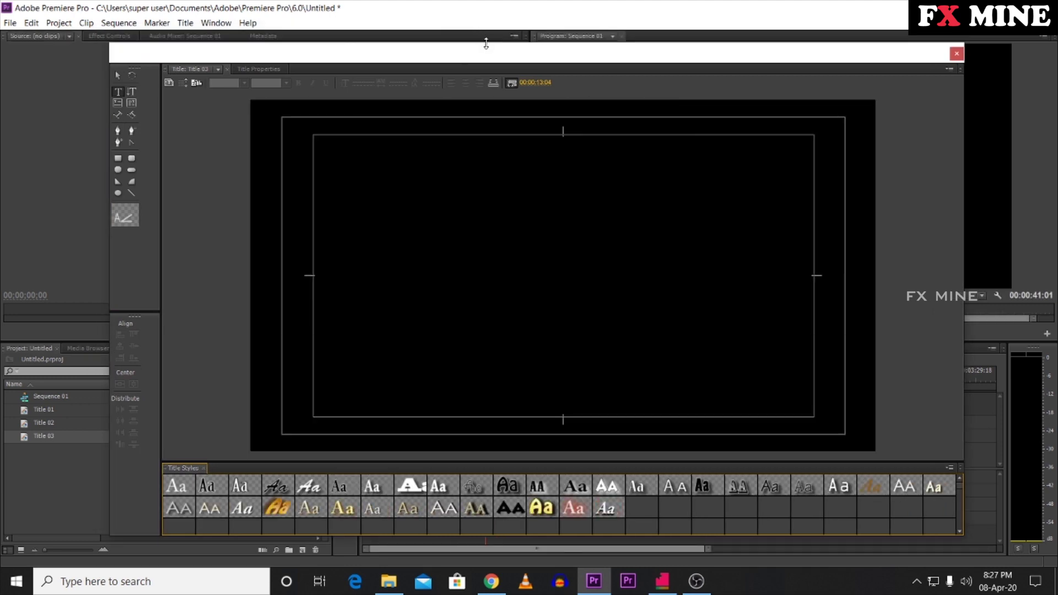
drag(486, 43, 486, 28)
click(441, 272)
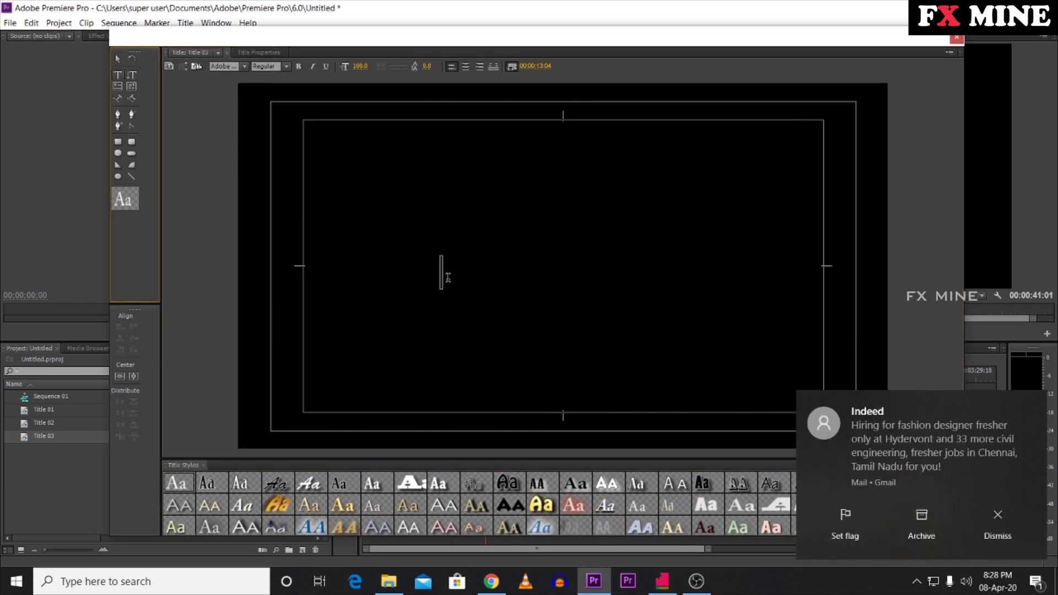
Type 'vannakam' on the Title 03 canvas and select the whole word
text(vannakam)
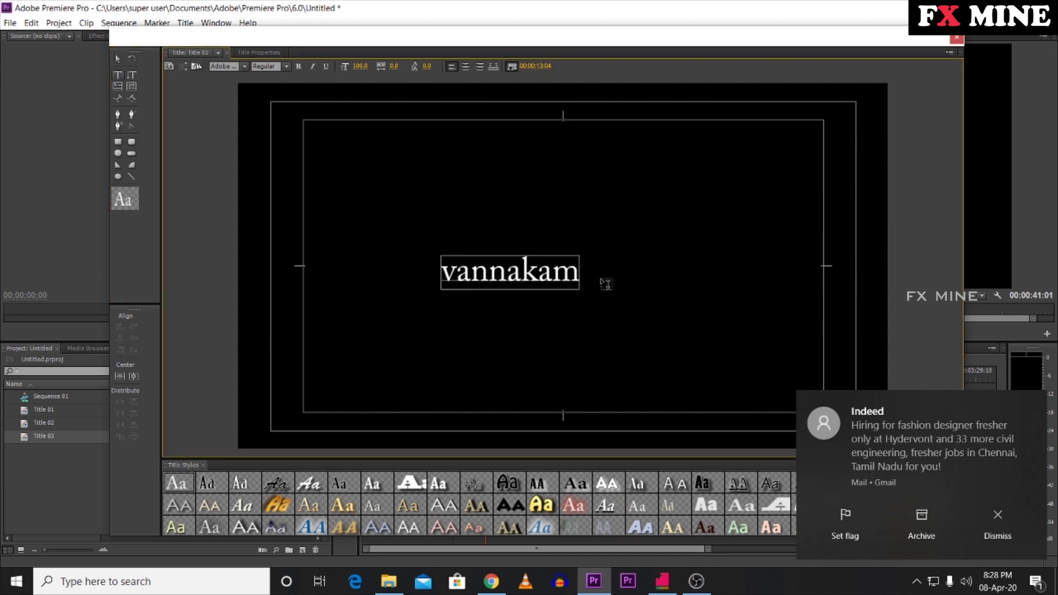
key(ctrl+a)
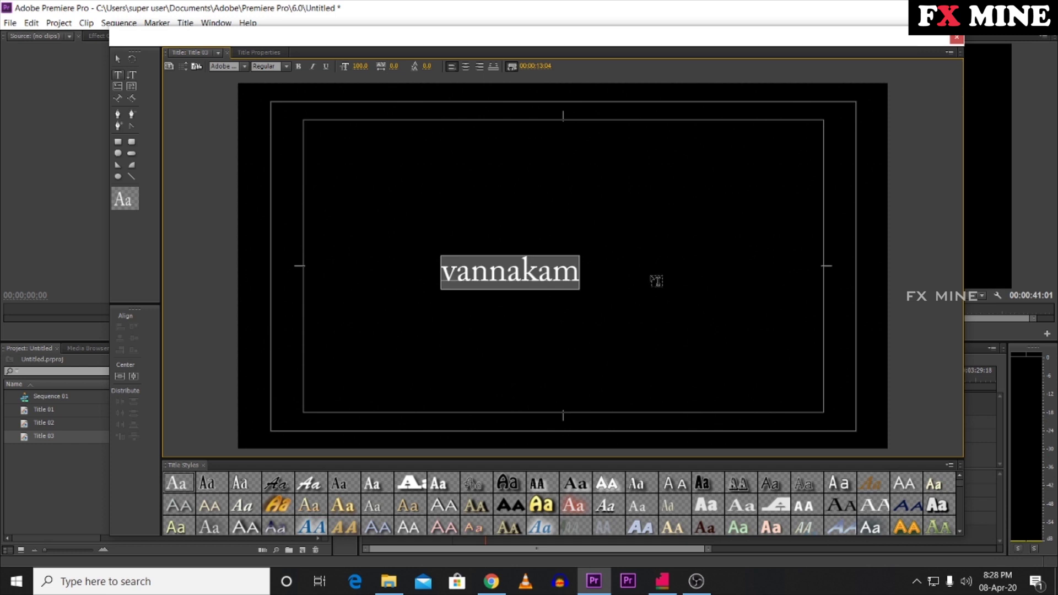
click(244, 66)
Apply the TAM-Ilango font to the vannakam text
scroll(344, 111, down, 15)
scroll(339, 212, down, 15)
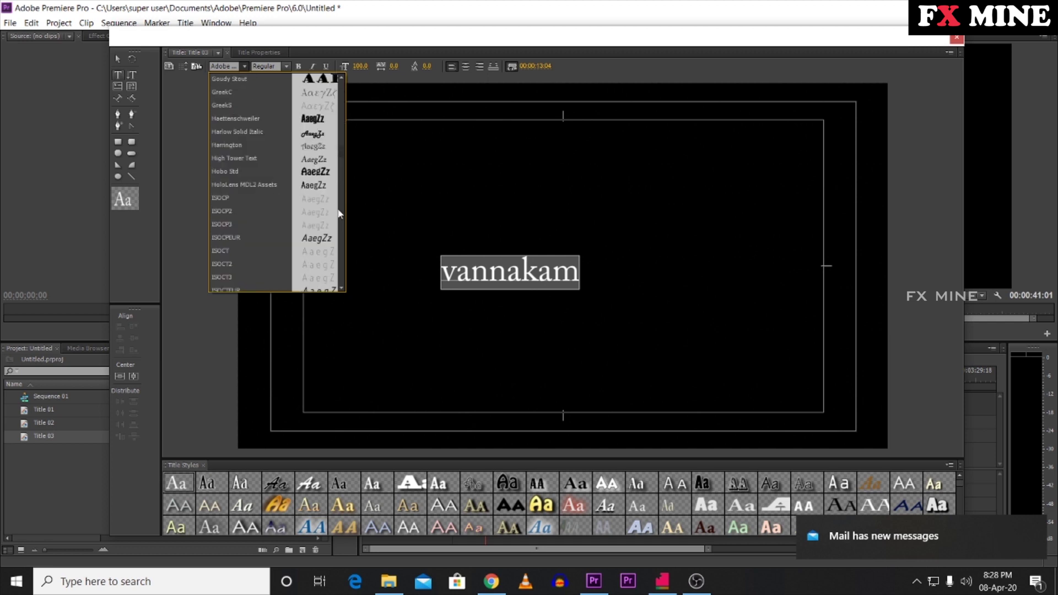
scroll(343, 229, down, 10)
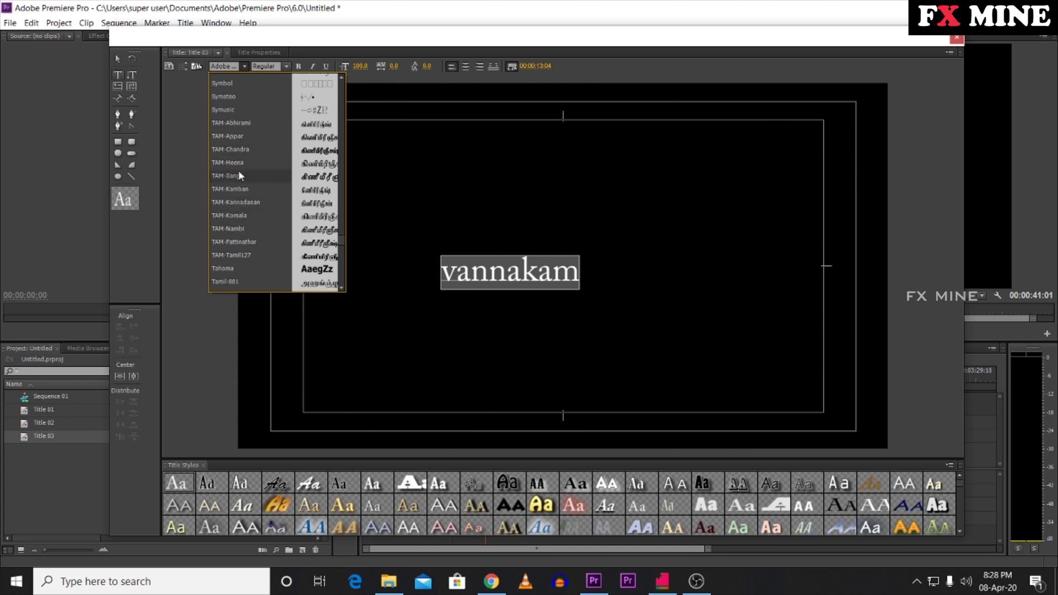
click(256, 176)
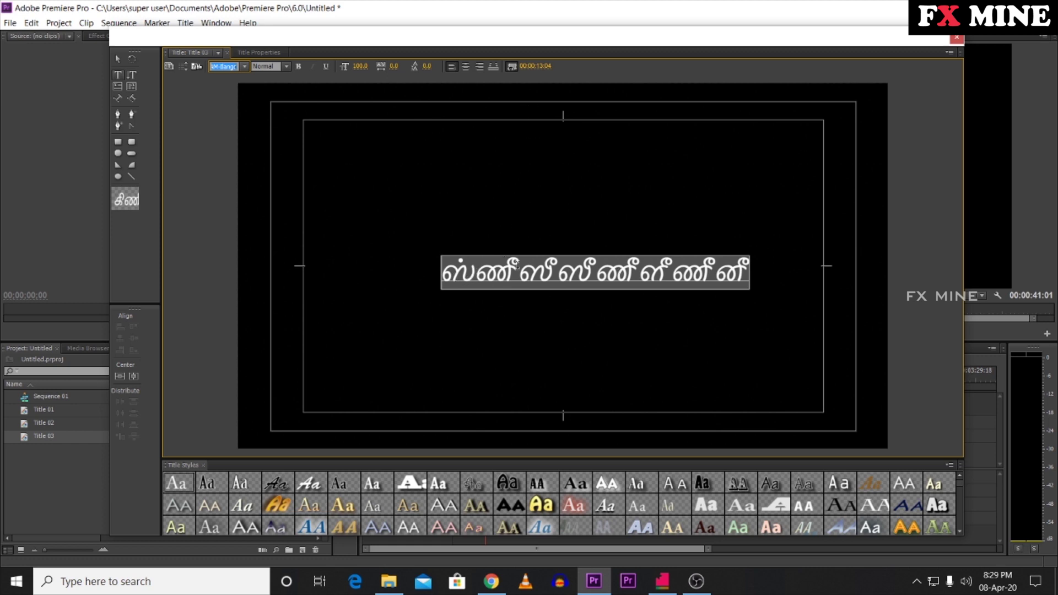
click(457, 277)
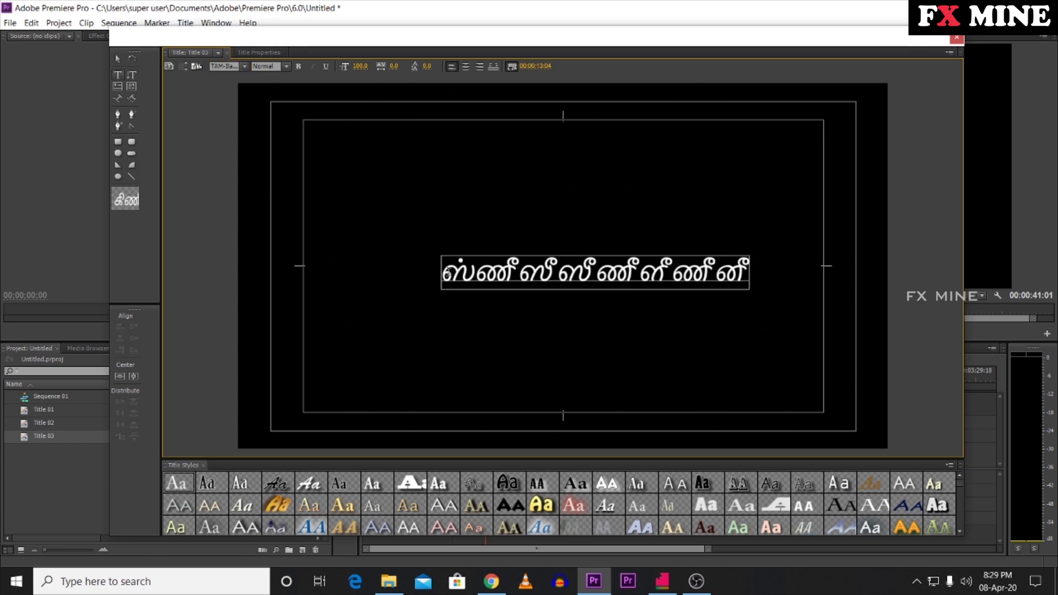
Compare with NHM Converter, delete the garbled title text, and show the desktop
click(662, 580)
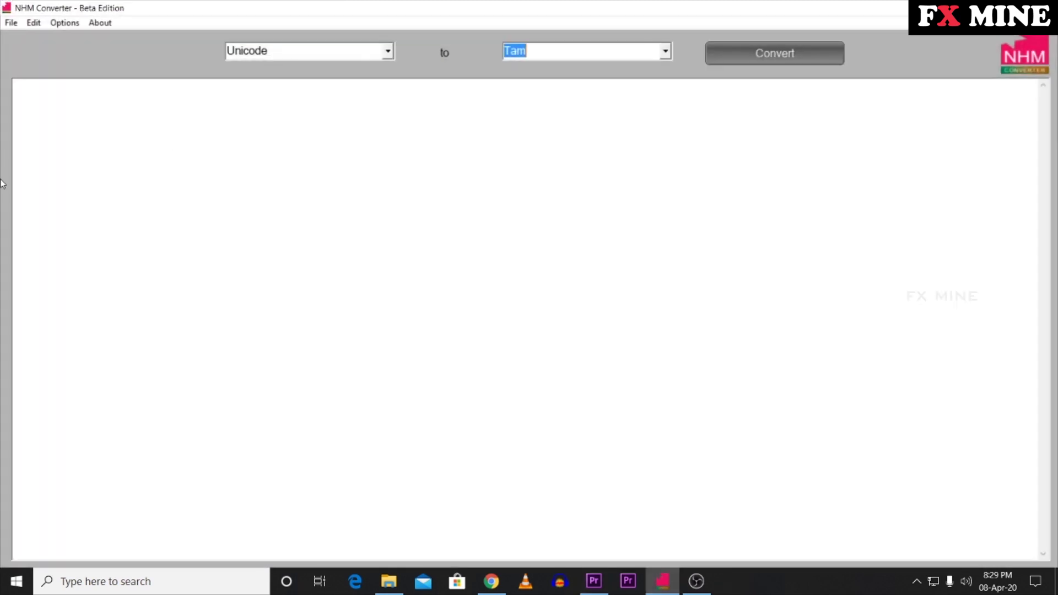
key(alt+Tab)
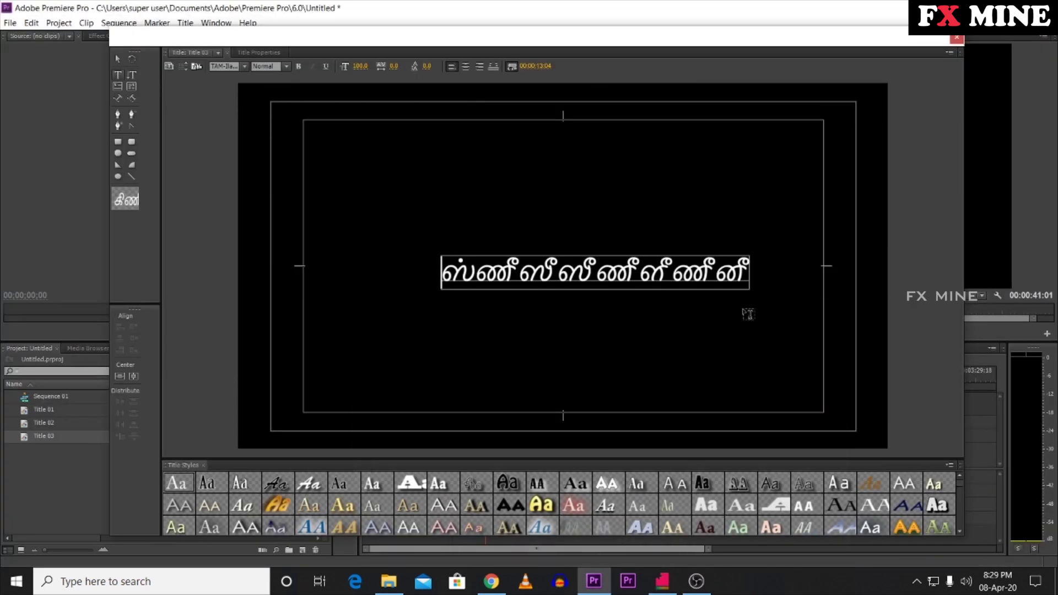
click(545, 214)
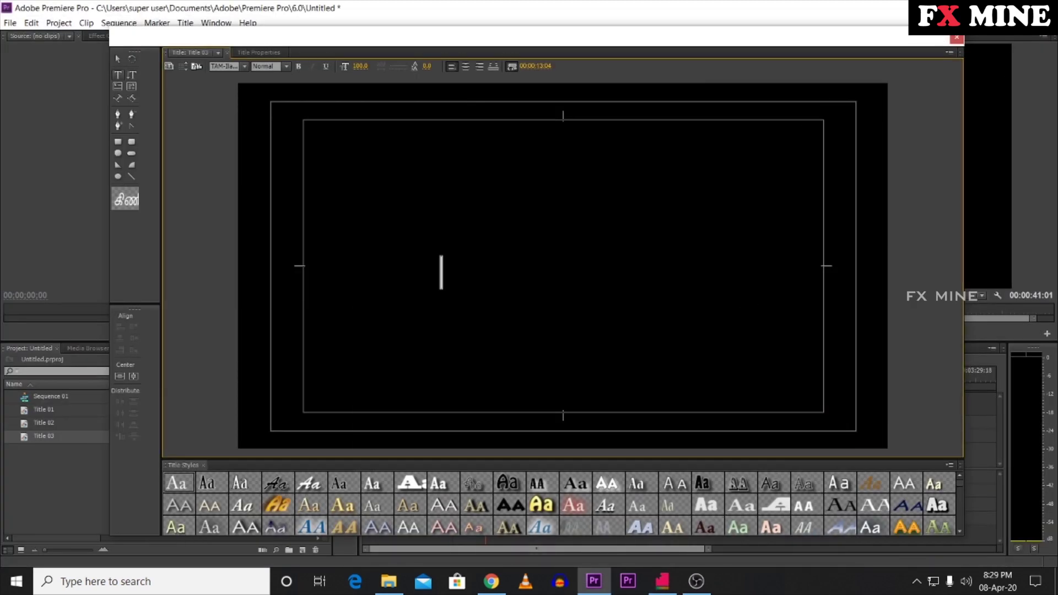
key(super+d)
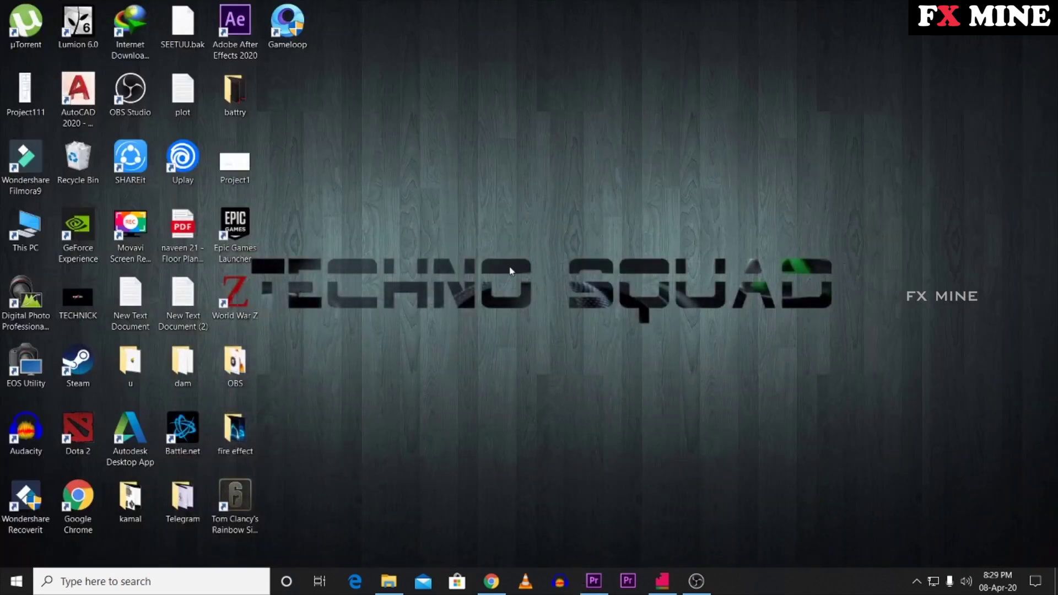
Search Google for 'tamil typing' in a new Chrome tab and open tamiltyping.in's Thanglish box
click(490, 581)
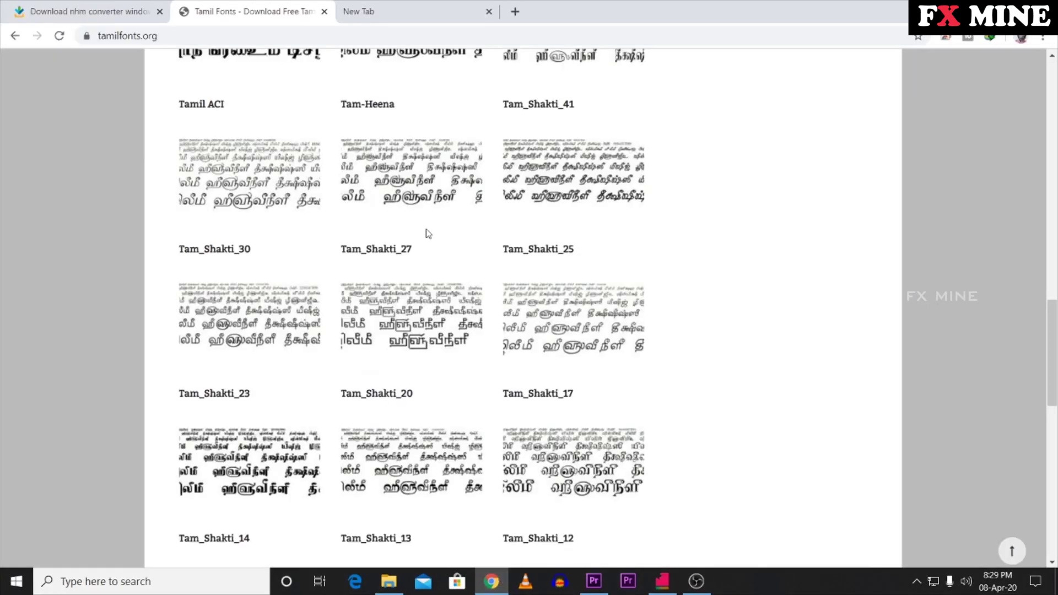
click(415, 4)
click(433, 289)
text(t)
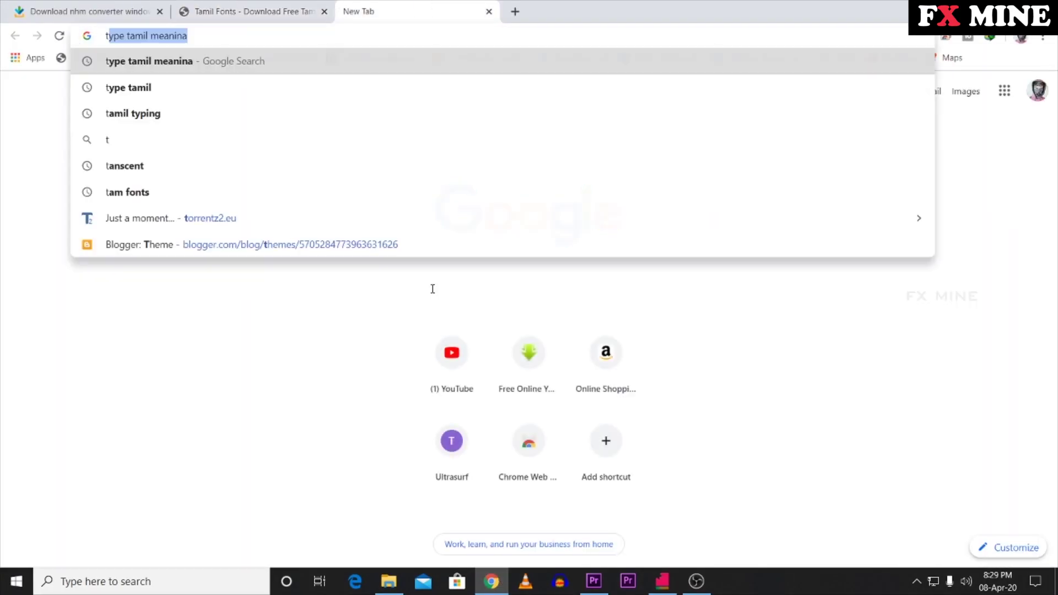
key(Down)
key(Down)
key(Return)
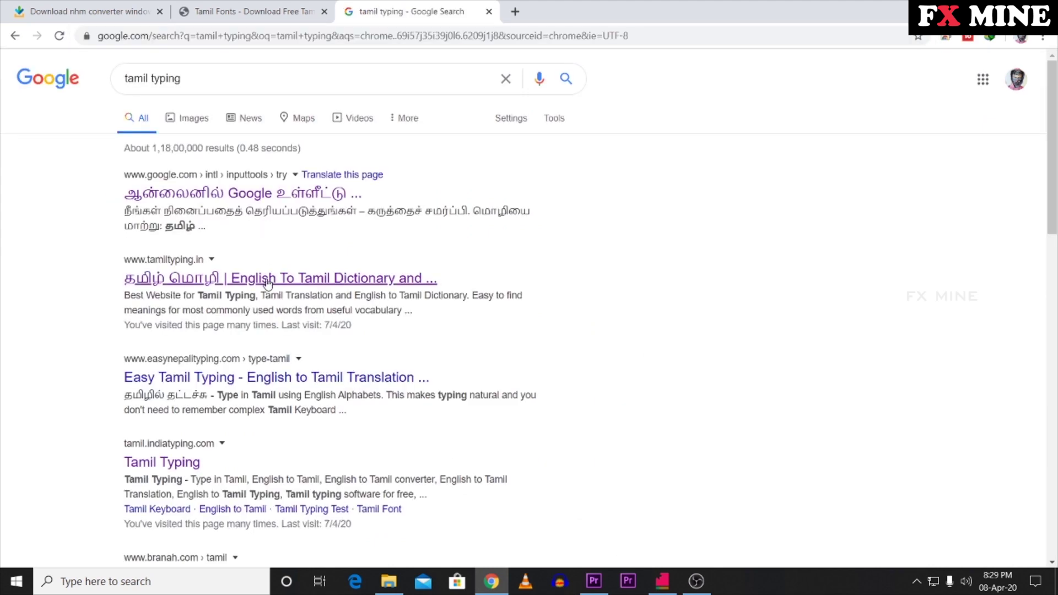
click(224, 277)
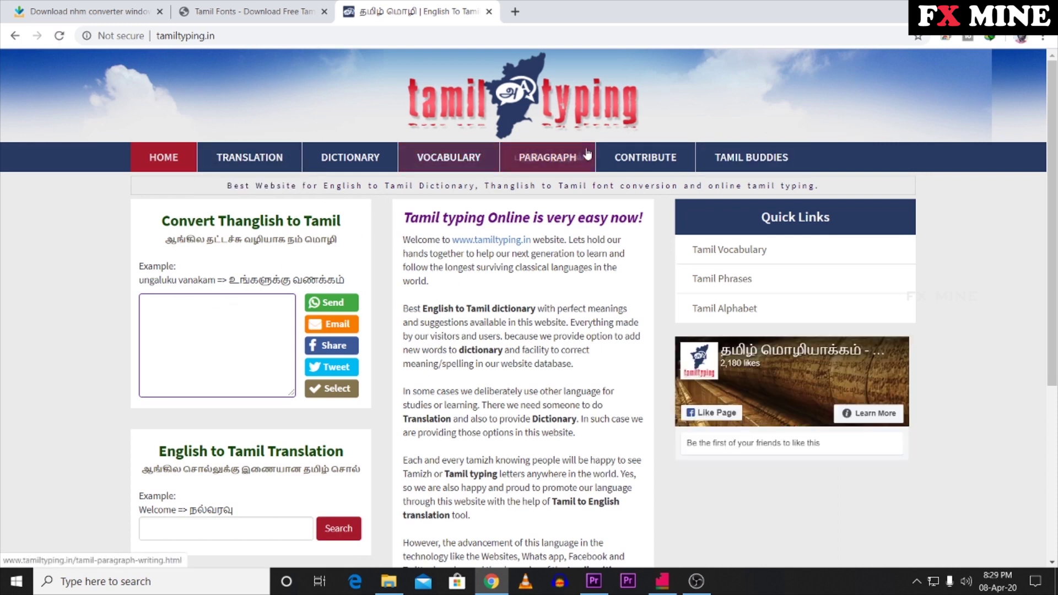
click(204, 309)
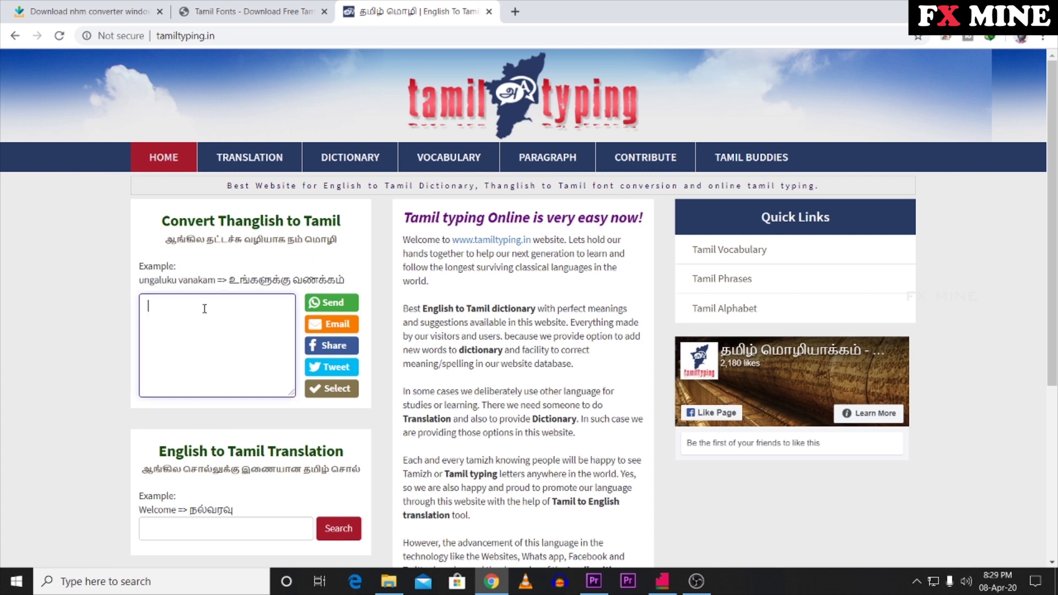
Convert 'vannakam nanba' into the Tamil greeting வண்ணகம் நண்பா
text(vannakam)
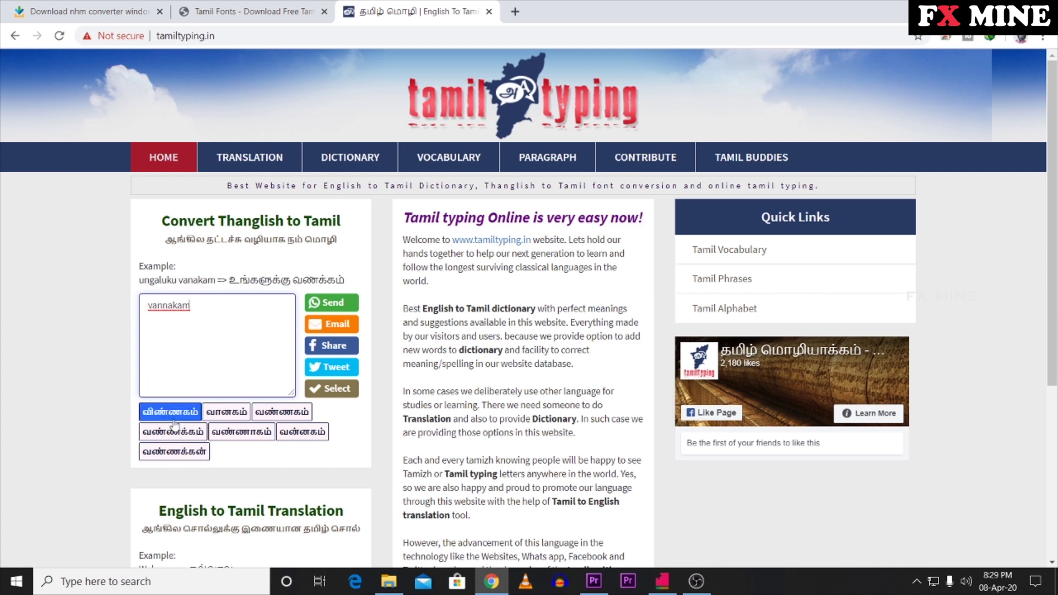
click(276, 417)
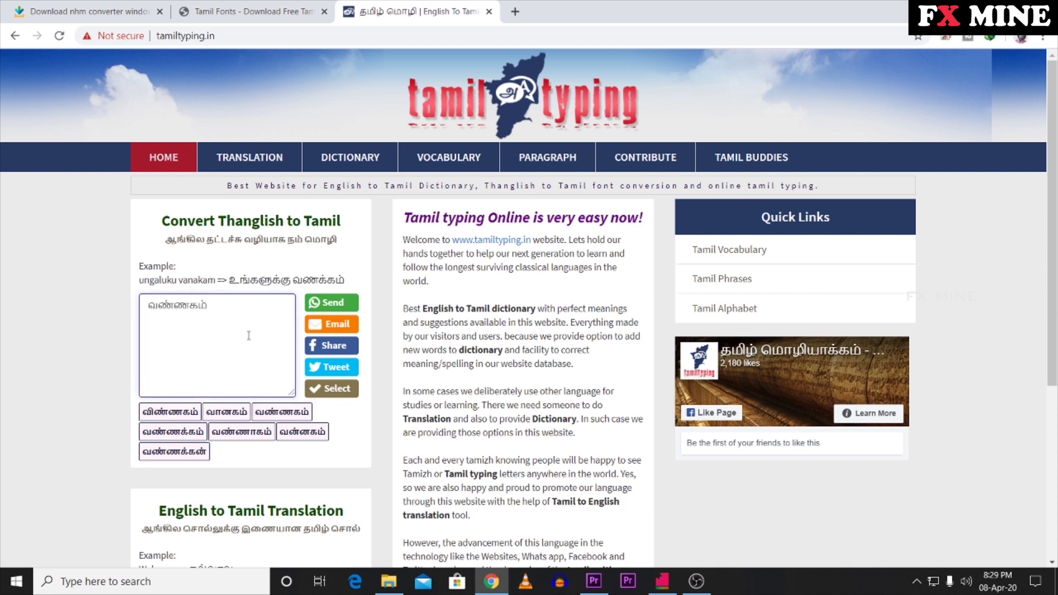
text(nanba)
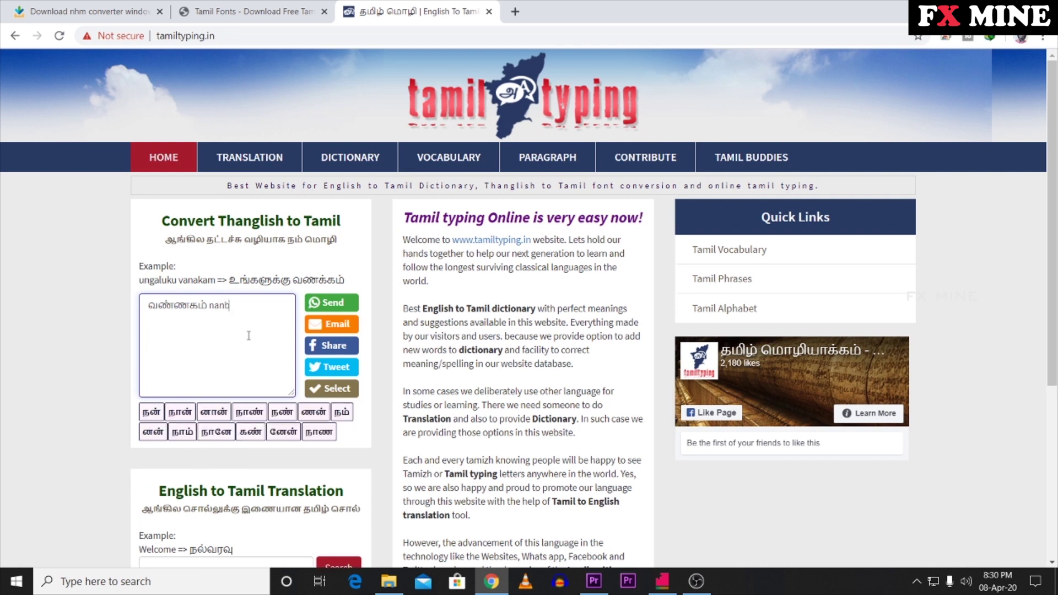
click(159, 412)
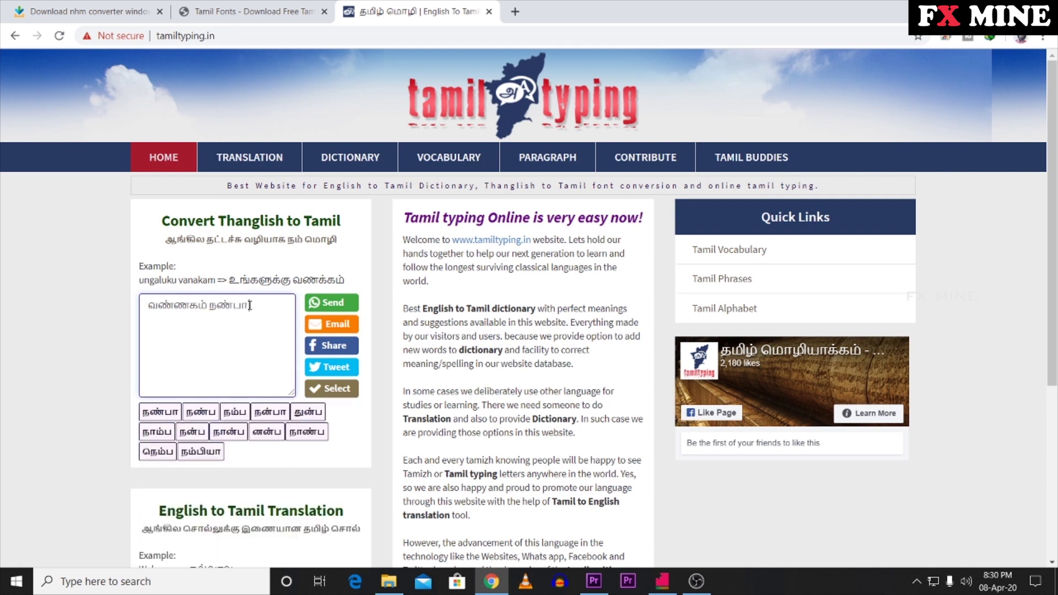
Select the whole Tamil greeting and bring NHM Converter to the front
drag(251, 306, 147, 304)
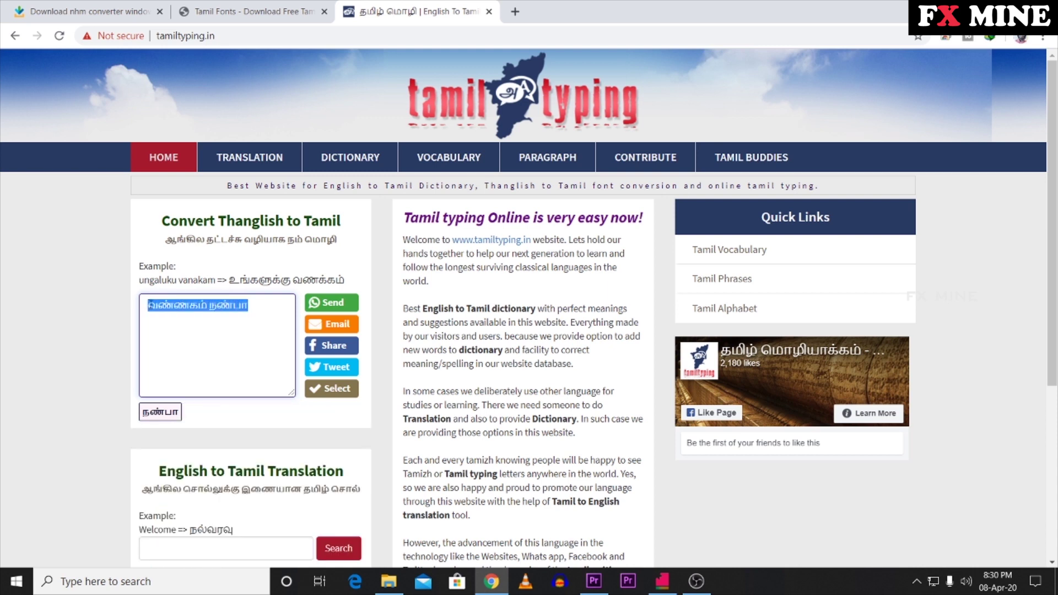
click(150, 307)
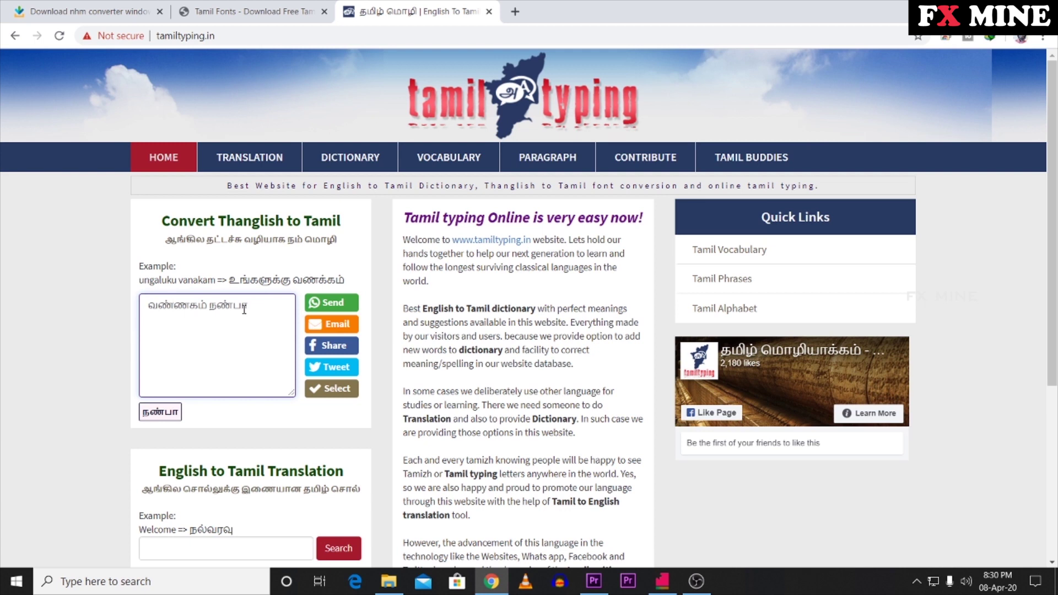
drag(147, 306, 255, 305)
key(ctrl+c)
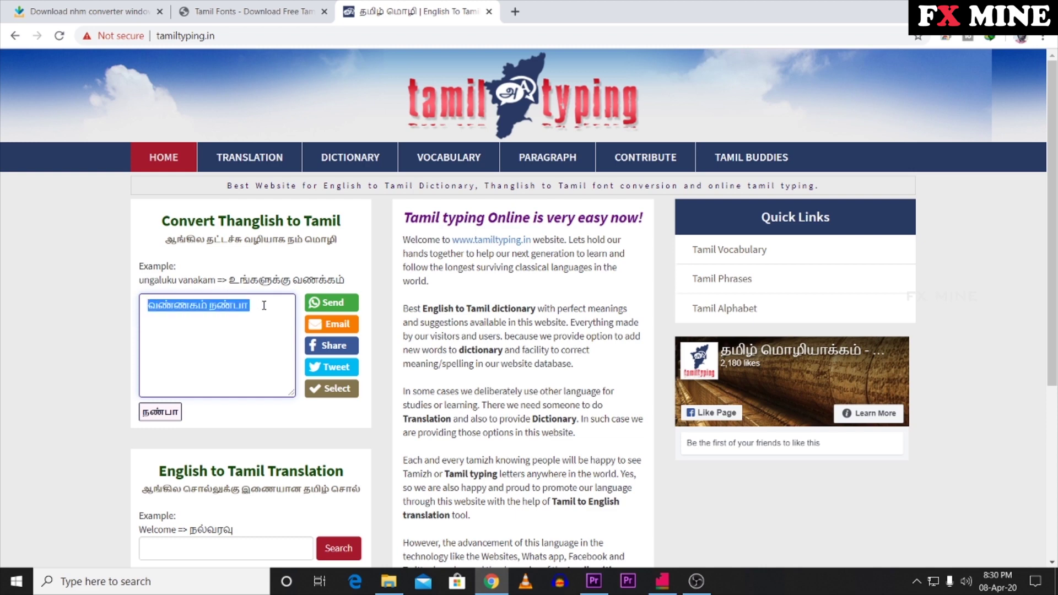
click(662, 580)
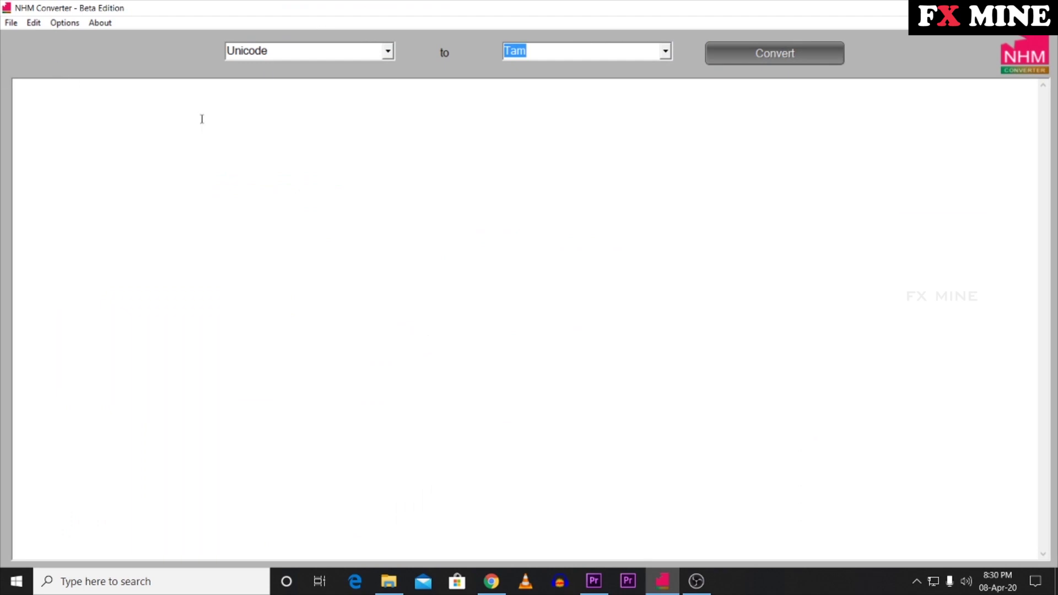
Paste the Tamil greeting into NHM Converter, convert it to Tam encoding, and select the result
click(142, 105)
key(ctrl+v)
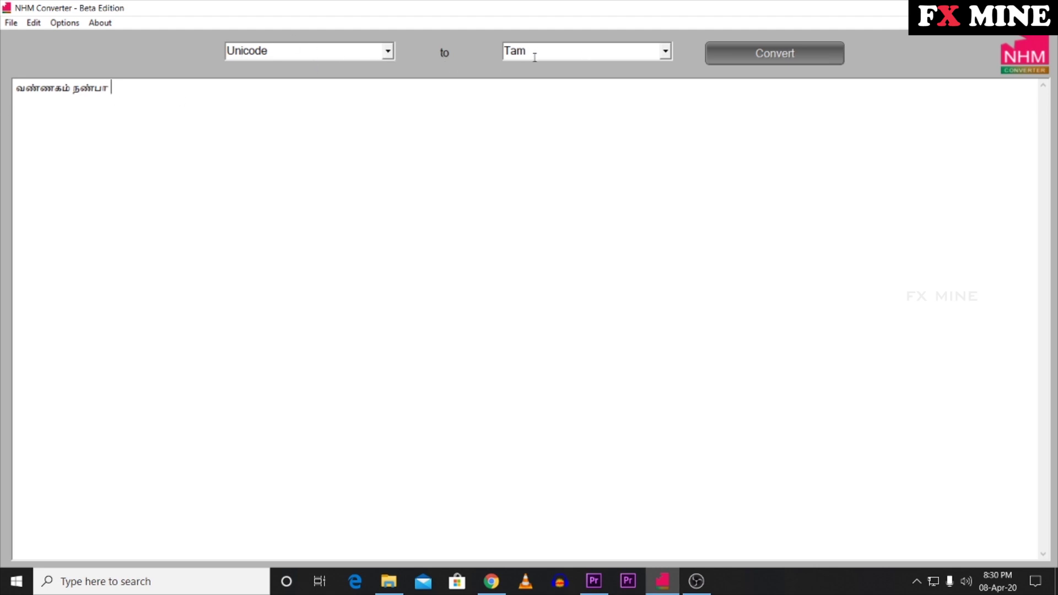
click(664, 51)
click(515, 121)
click(756, 54)
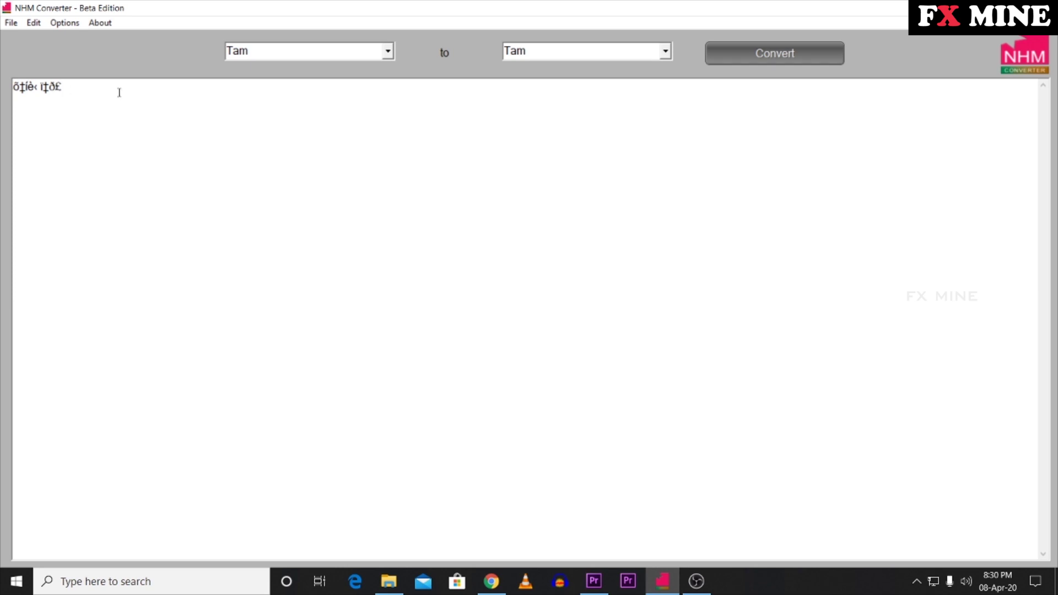
drag(119, 91, 5, 89)
key(ctrl+c)
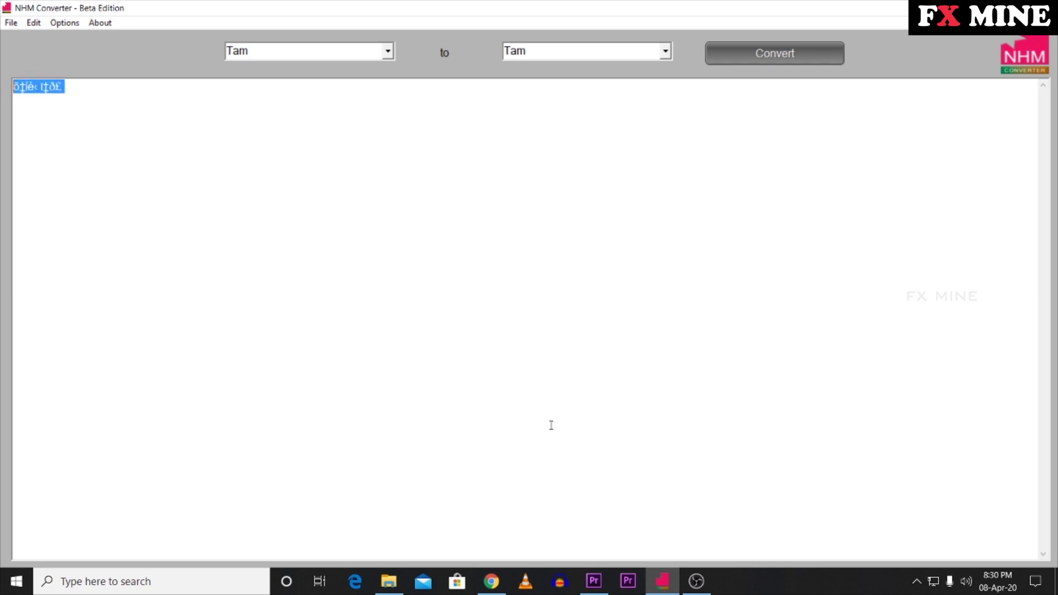
click(594, 579)
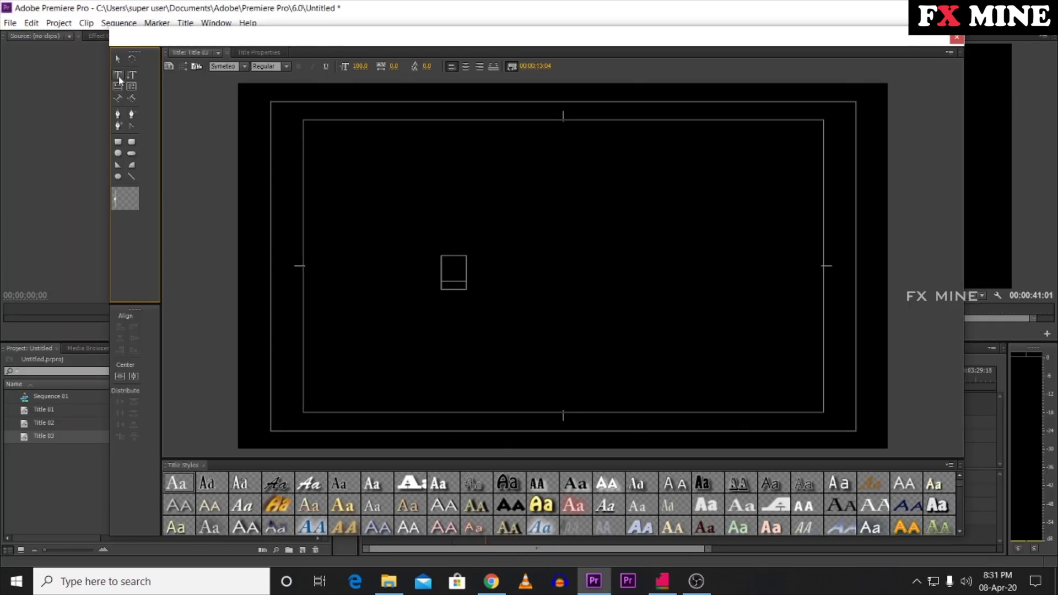
Paste the Tam-encoded greeting into Title 03's text box and set its font to TAM-Chandra
click(447, 274)
key(ctrl+v)
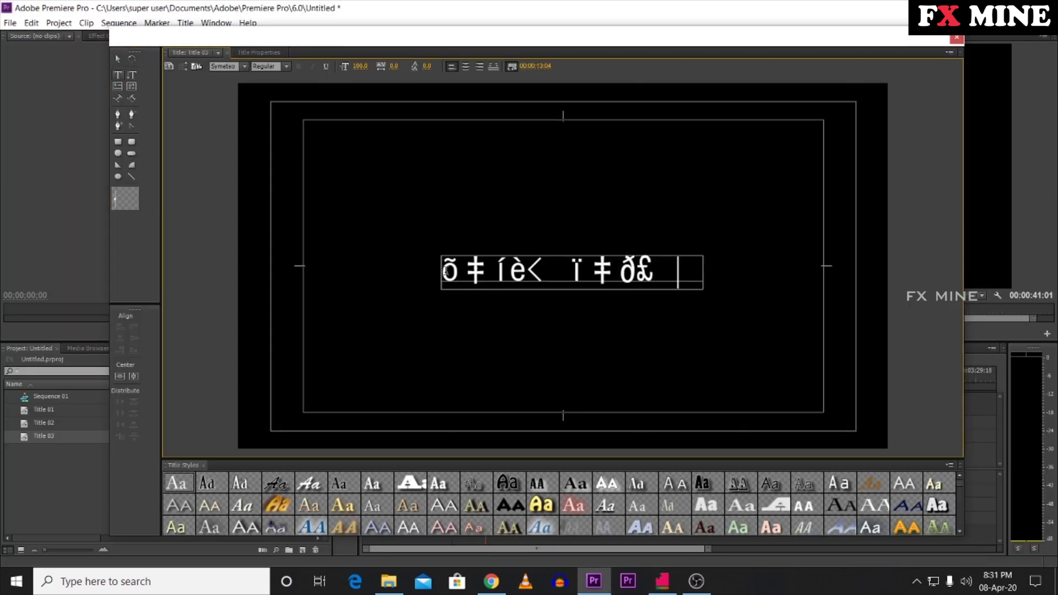
drag(690, 267, 424, 282)
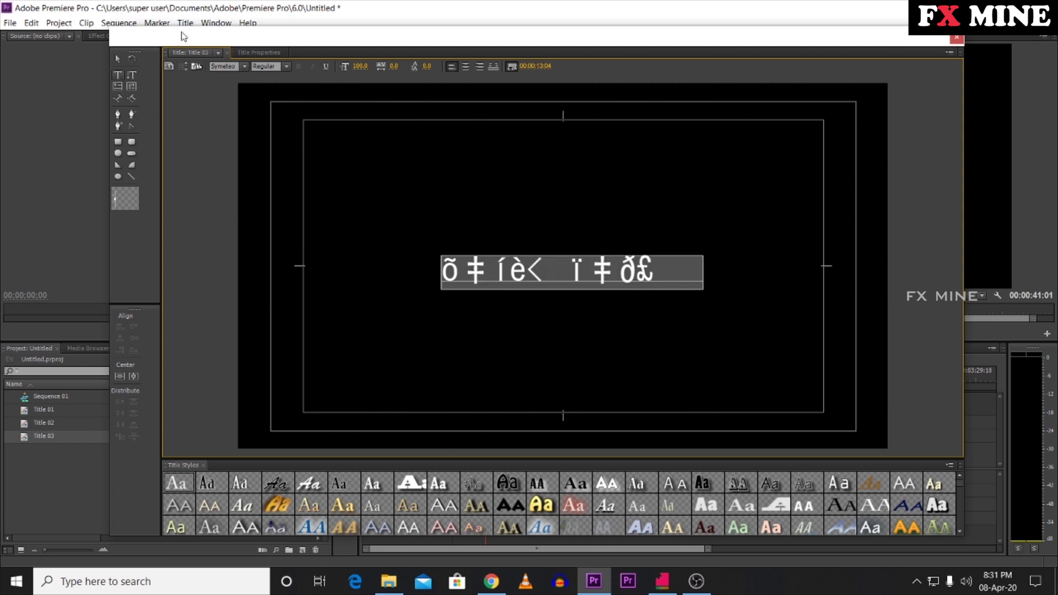
click(243, 66)
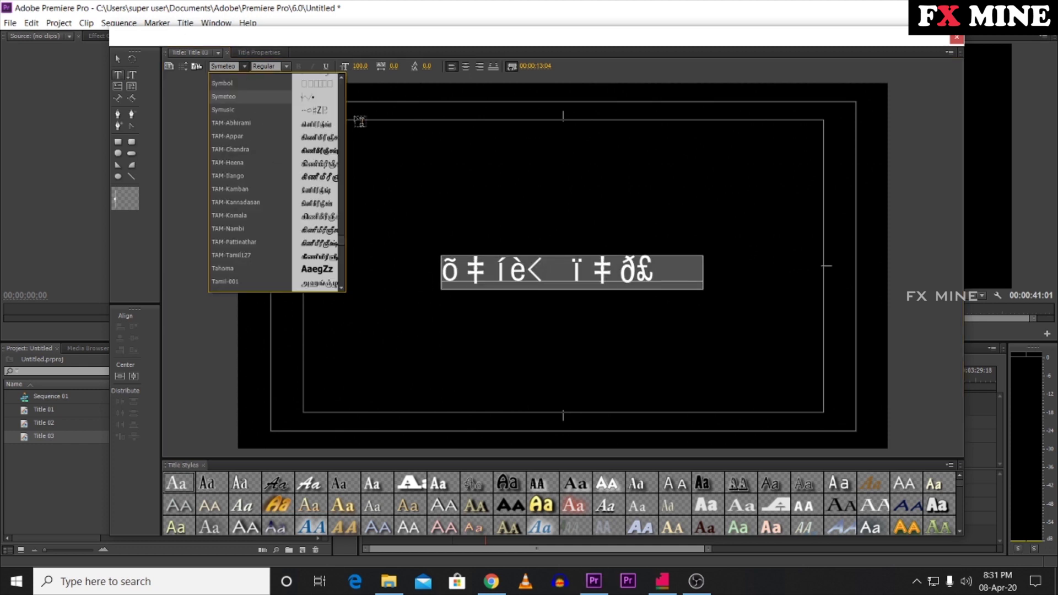
click(237, 153)
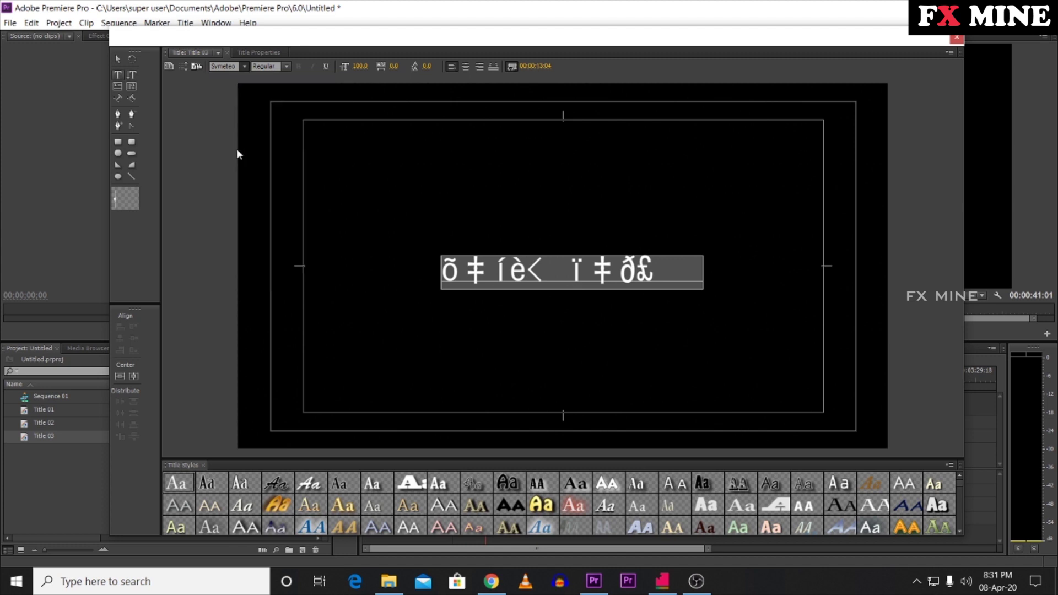
Reselect the Tamil title text, then return to the tamiltyping.in page in Chrome
click(645, 279)
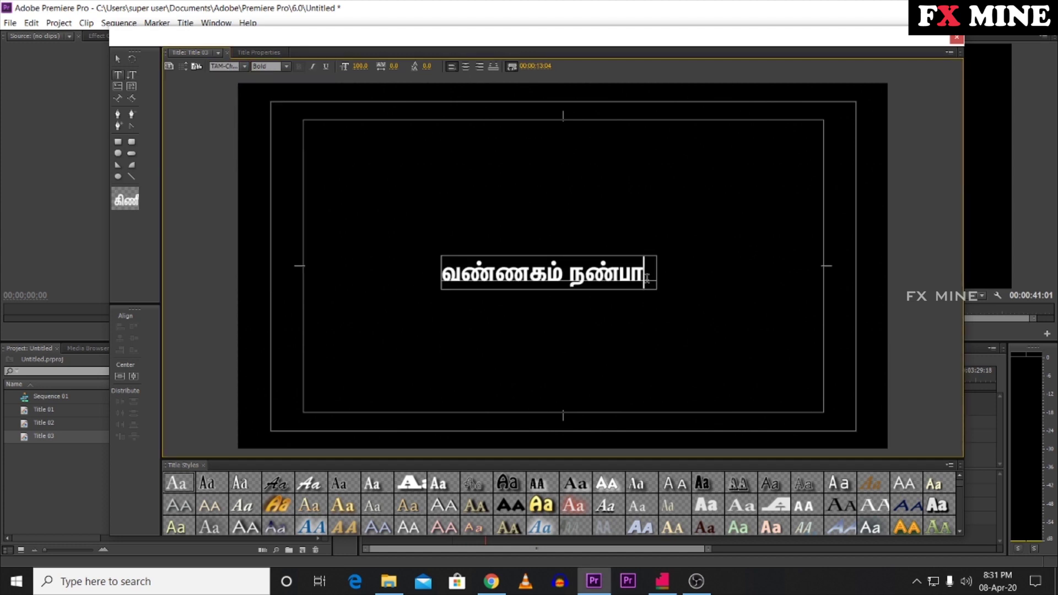
drag(650, 275, 459, 276)
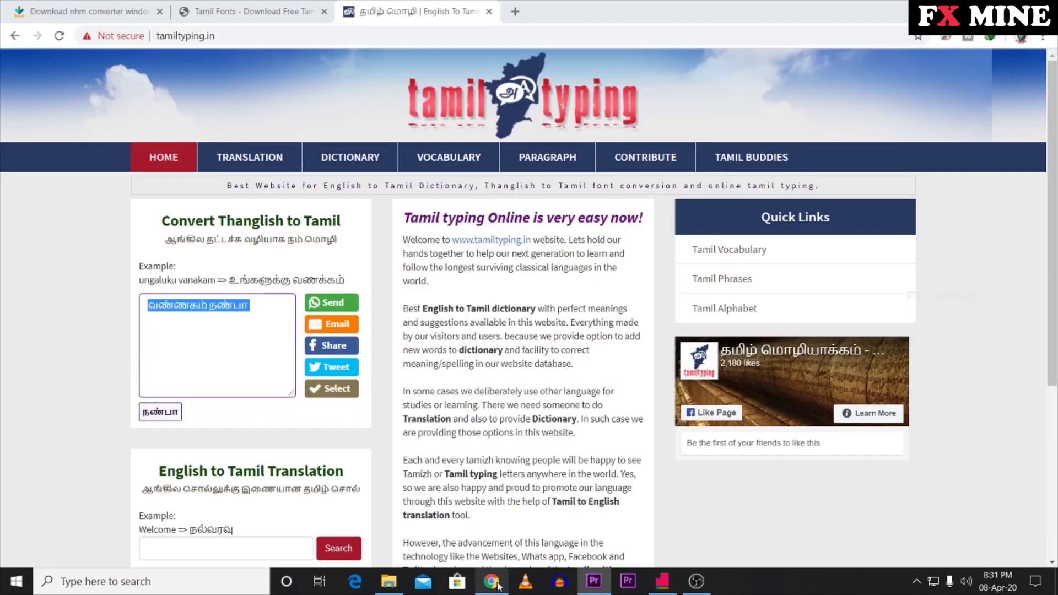
click(491, 581)
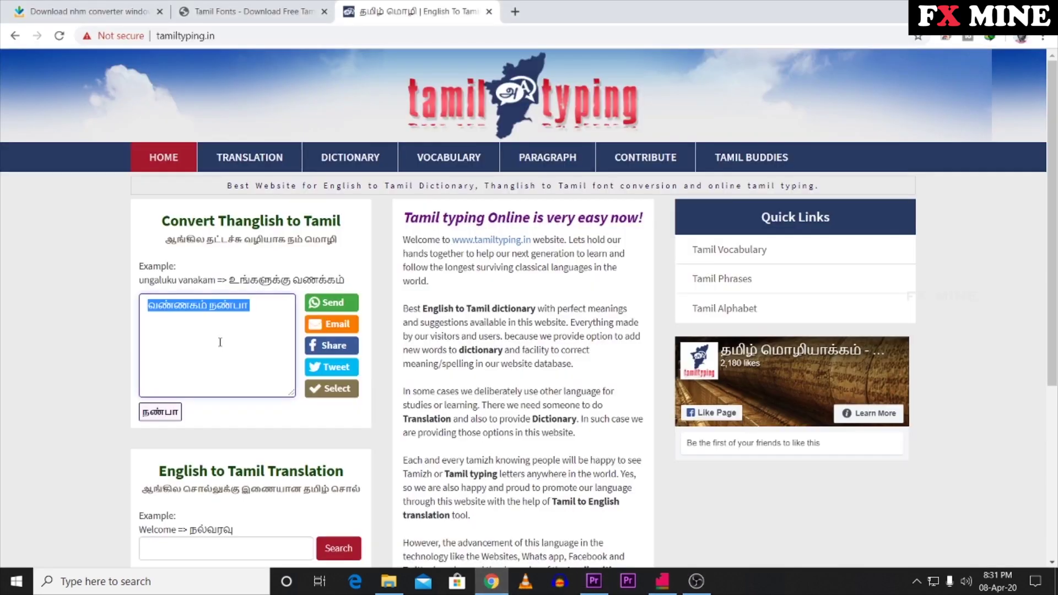
click(593, 581)
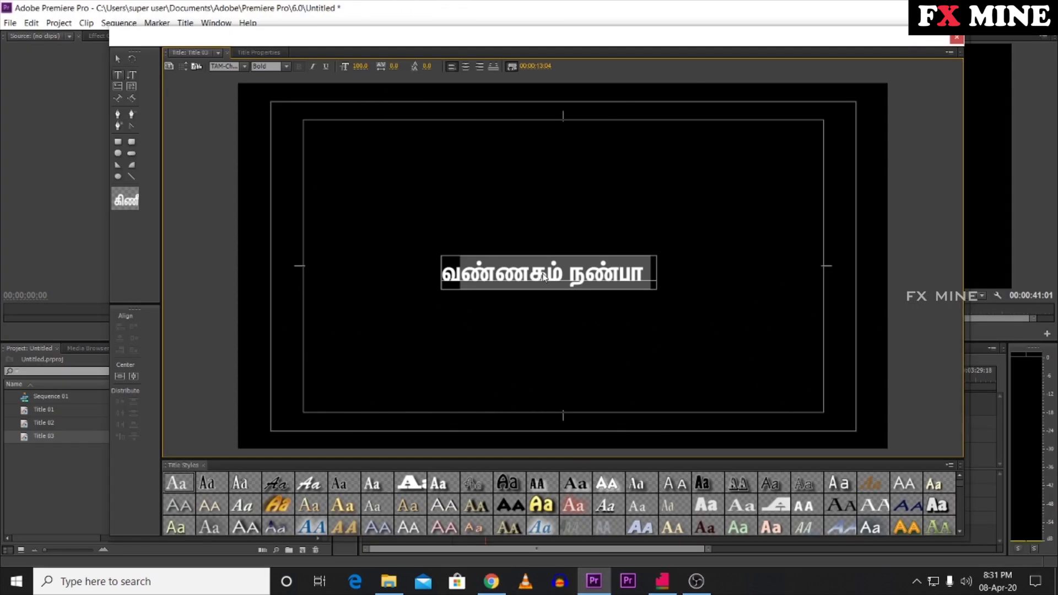
click(648, 275)
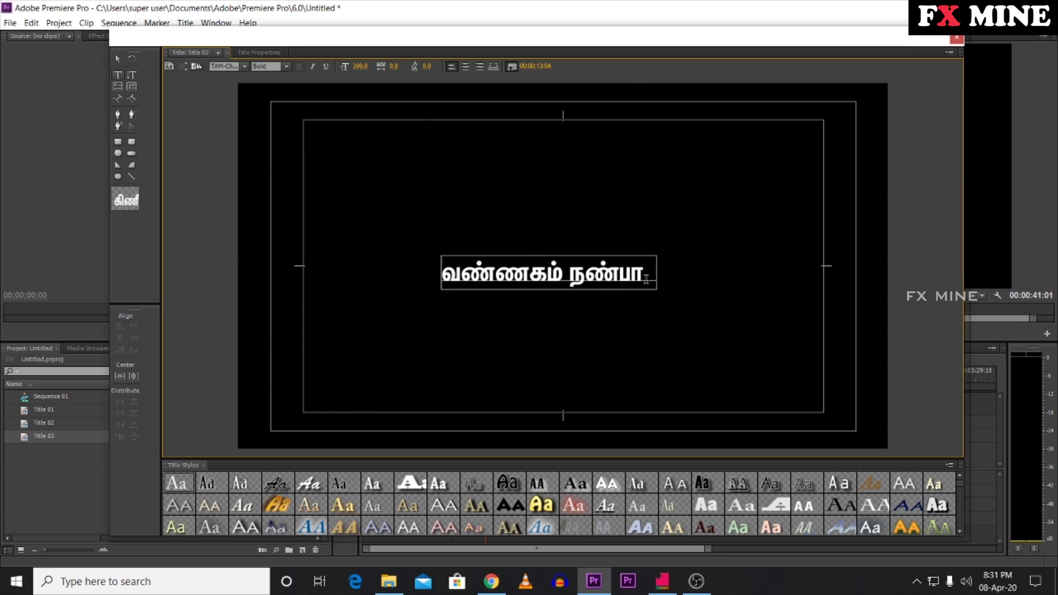
click(655, 585)
key(alt+Tab)
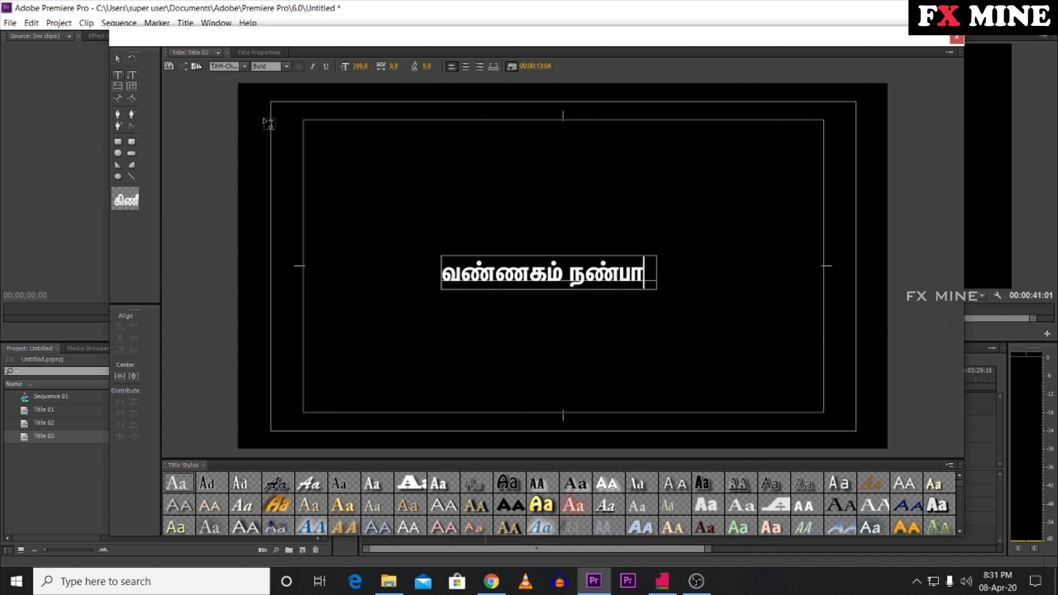
click(491, 581)
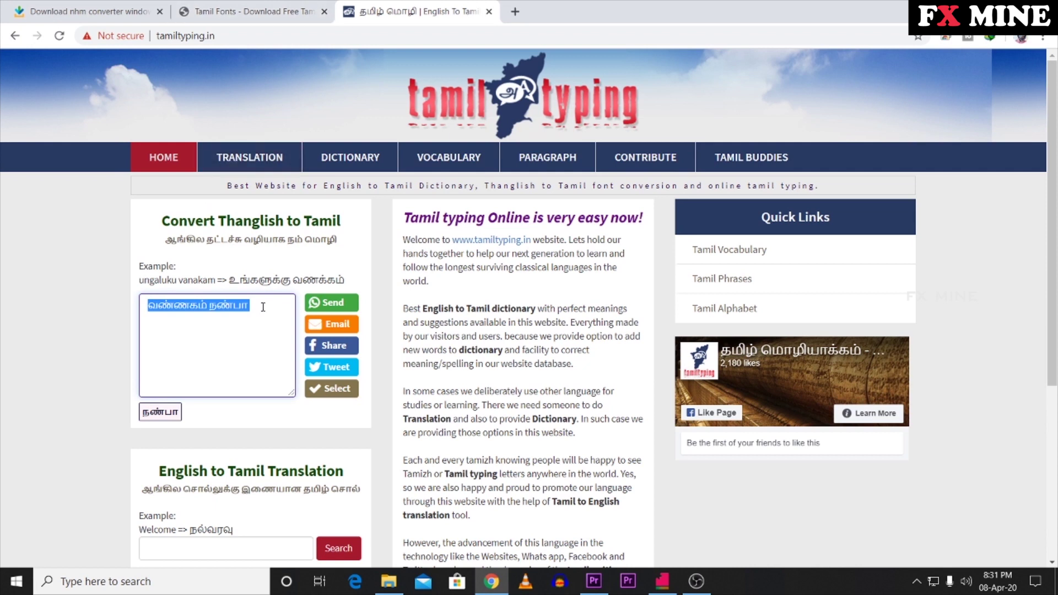
Deselect the Tamil text on tamiltyping.in and bring NHM Converter back to the front
click(260, 306)
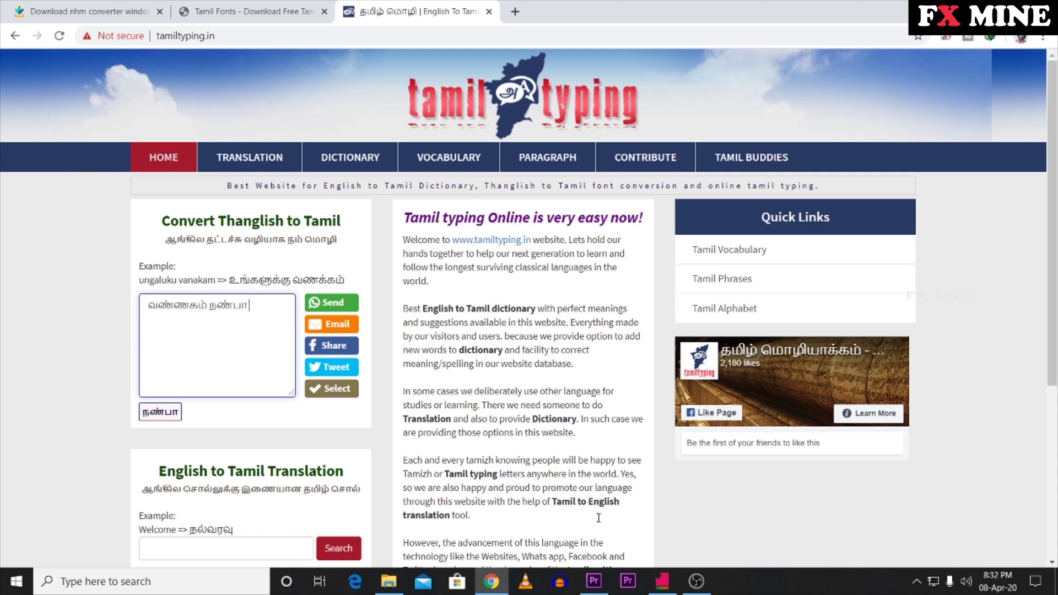
click(658, 578)
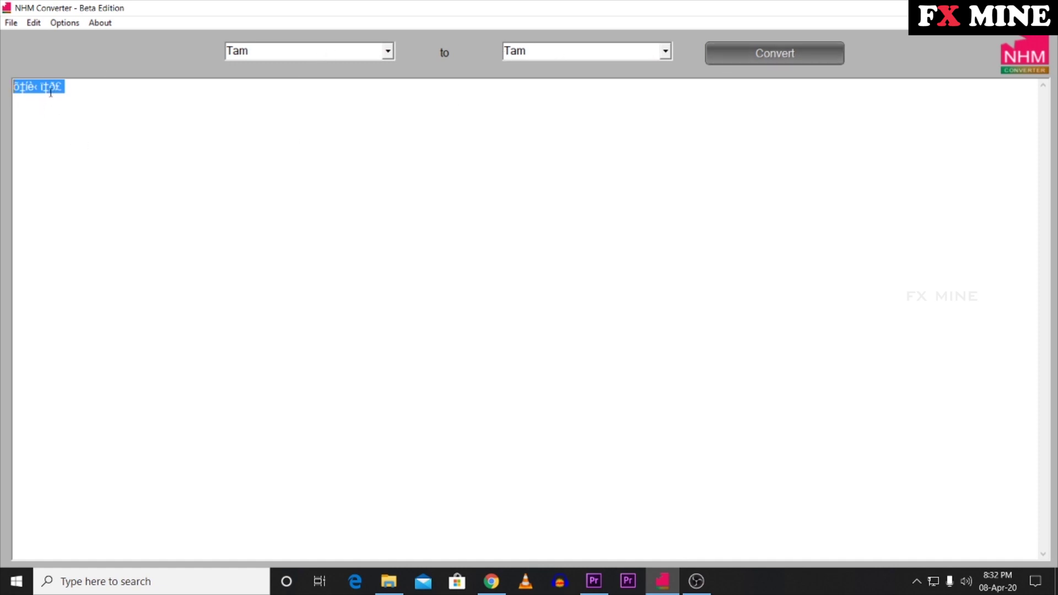
Back in Premiere's Titler, apply the TAM-Chandra font to the வண்ணகம் நண்பா title
click(662, 581)
click(593, 581)
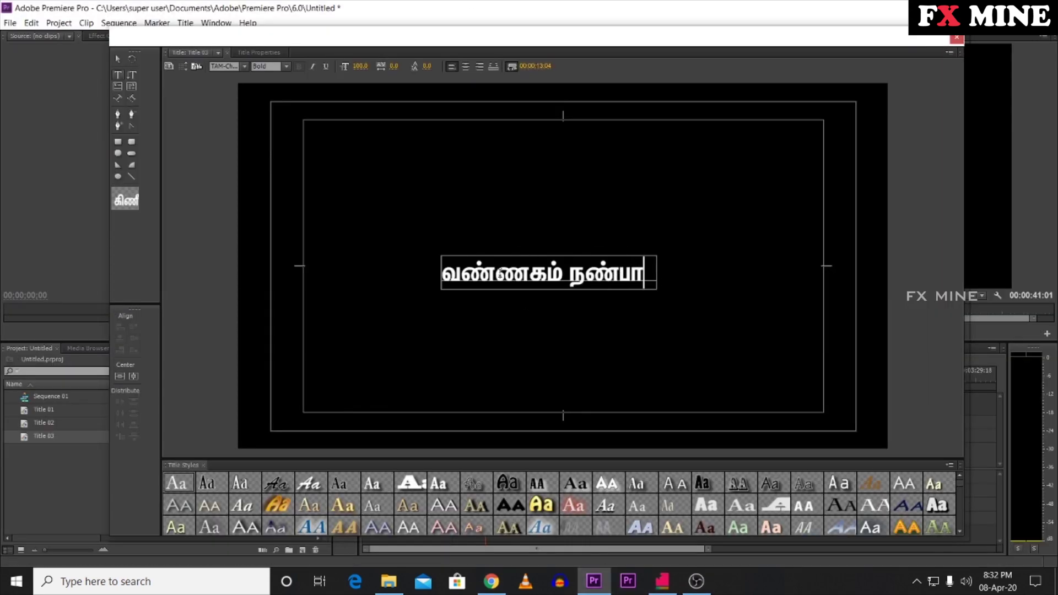
click(243, 66)
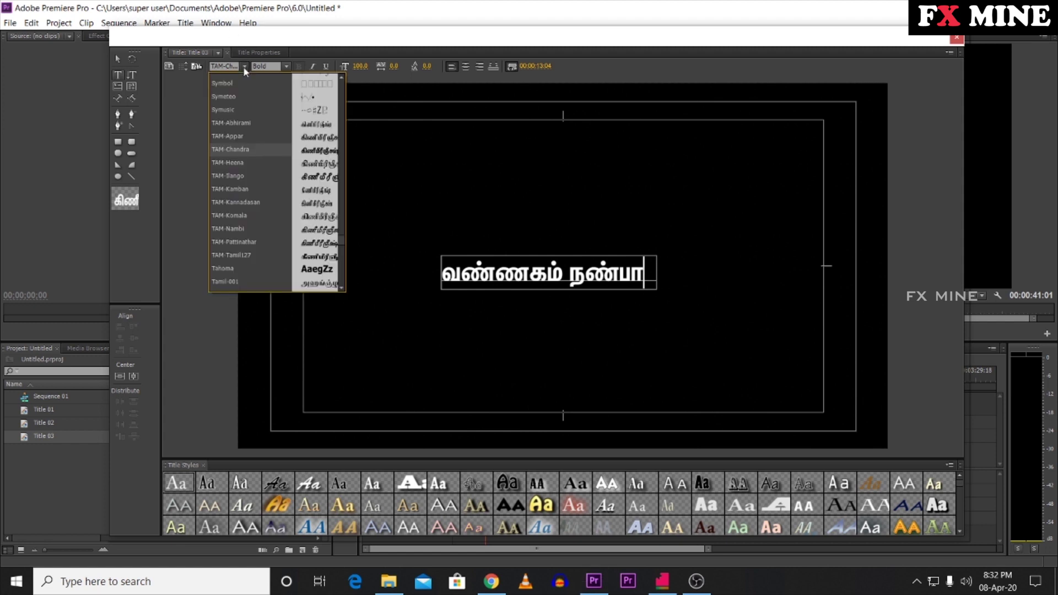
click(228, 149)
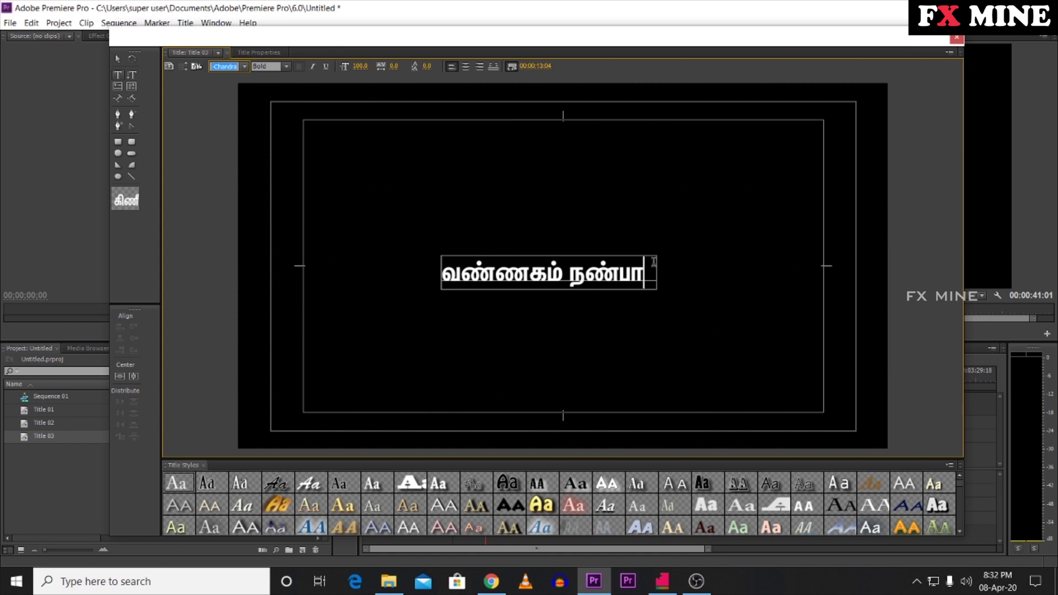